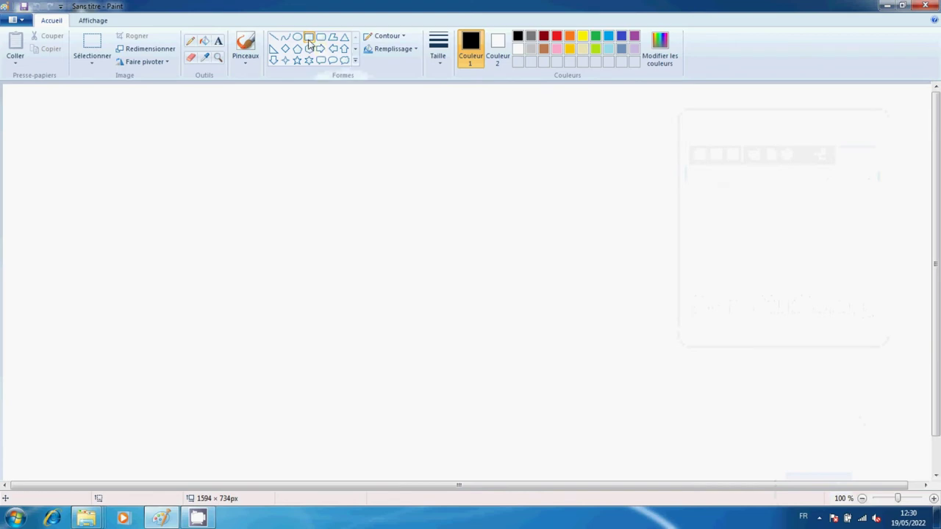
# Draw a dark red rectangle about 499 × 307 px in the middle of the blank canvas.
pyautogui.click(543, 36)
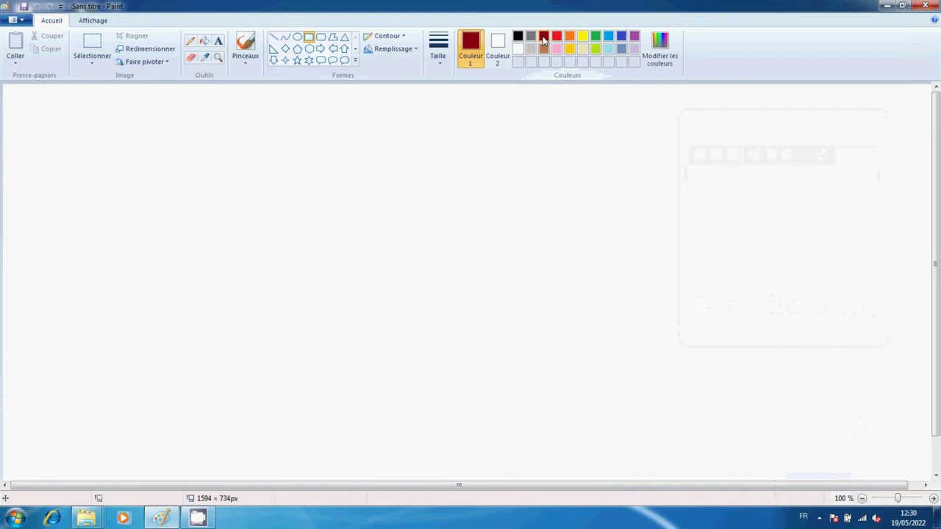
pyautogui.moveTo(289, 179)
pyautogui.mouseDown()
pyautogui.moveTo(300, 203)
pyautogui.moveTo(418, 332)
pyautogui.moveTo(582, 359)
pyautogui.mouseUp()
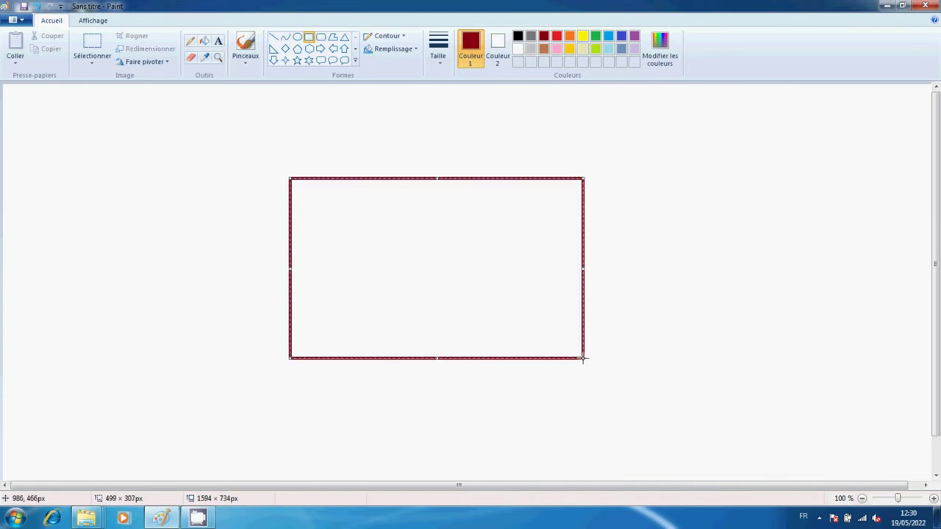
pyautogui.click(673, 306)
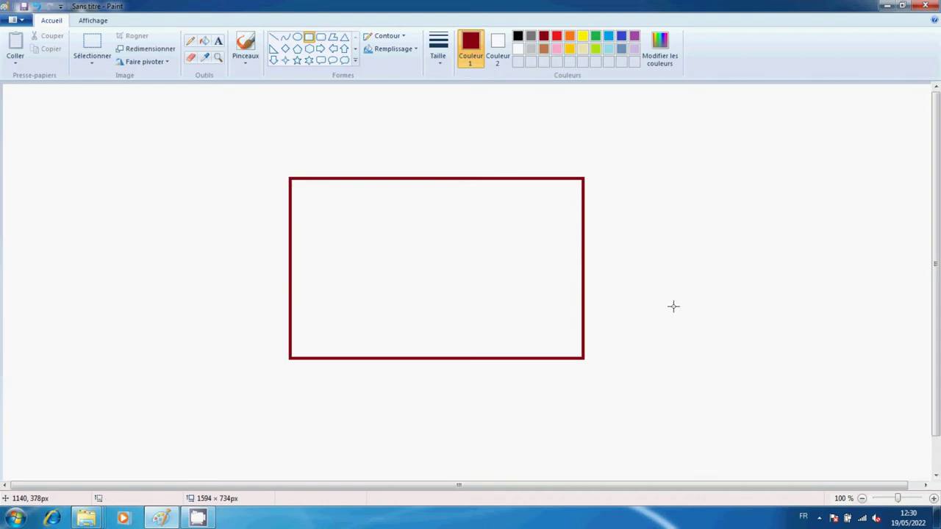
# With solid-colour fill (Couleur unie) and a blue outline, draw a rectangle about 132 × 142 px over the dark red rectangle's upper edge, near its left corner.
pyautogui.click(402, 51)
pyautogui.click(402, 78)
pyautogui.click(620, 39)
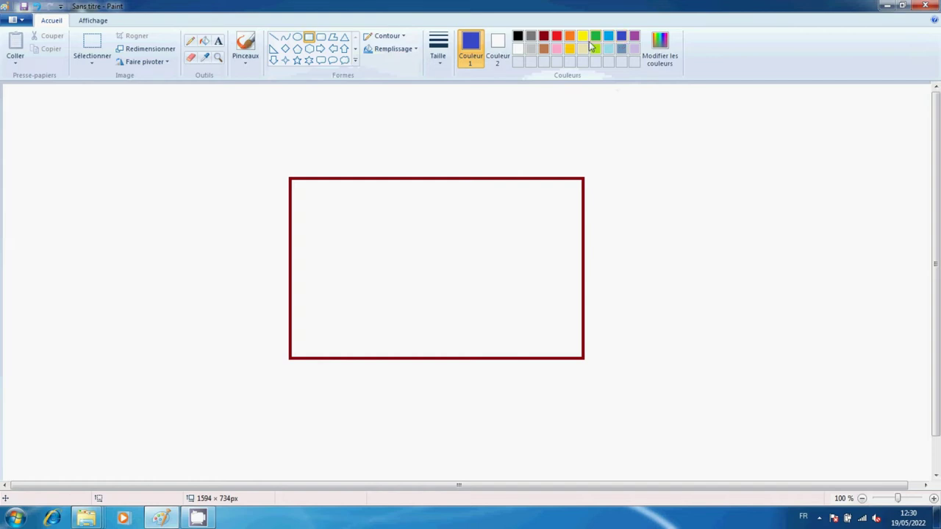
pyautogui.click(497, 47)
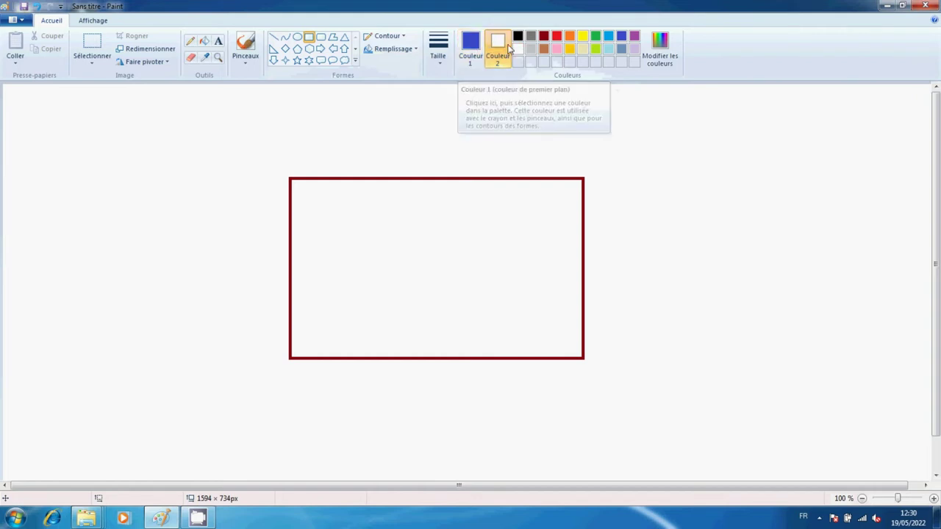
pyautogui.click(470, 47)
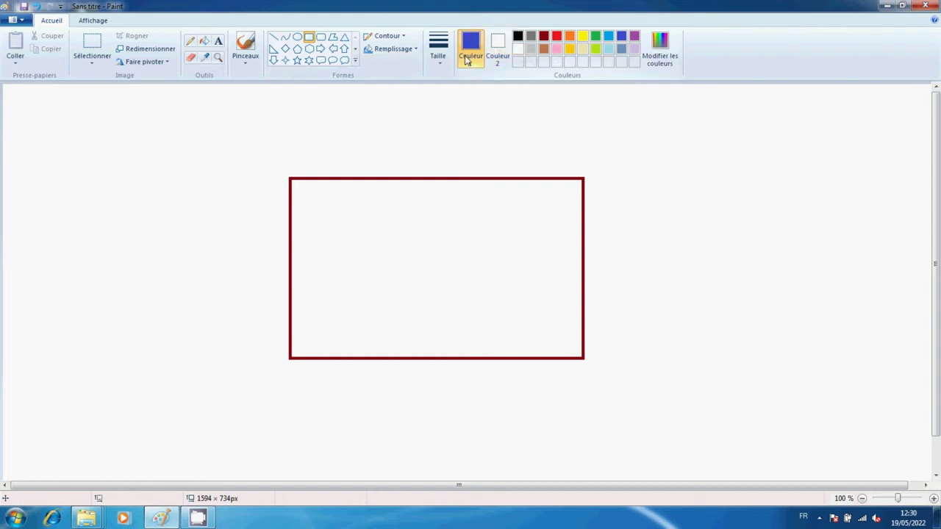
pyautogui.moveTo(315, 131); pyautogui.dragTo(393, 213)
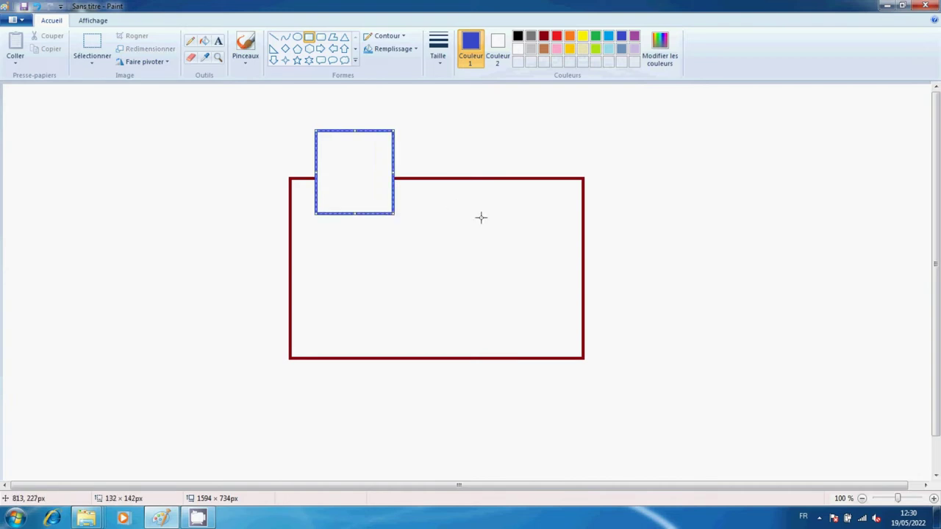
pyautogui.click(480, 217)
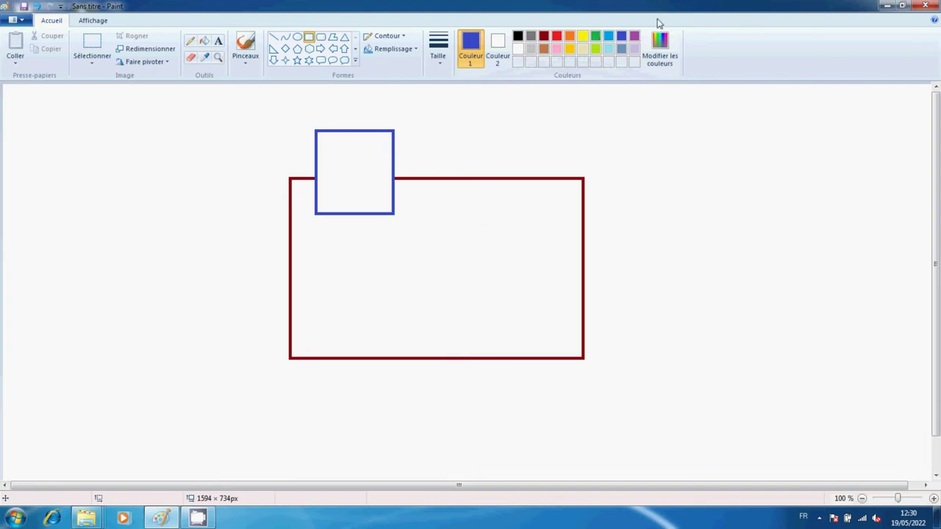
# Draw a tall green-outlined rectangle over the dark red one's upper-right corner and two overlapping blue-outlined rectangles around its lower-right corner.
pyautogui.click(596, 37)
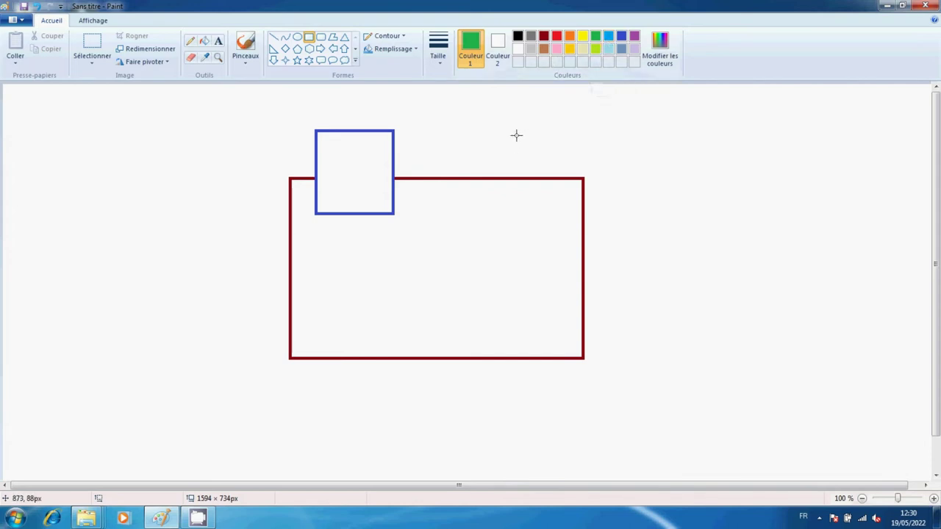
pyautogui.moveTo(515, 135)
pyautogui.mouseDown()
pyautogui.moveTo(550, 219)
pyautogui.moveTo(596, 228)
pyautogui.moveTo(625, 264)
pyautogui.moveTo(607, 316)
pyautogui.moveTo(601, 282)
pyautogui.moveTo(604, 309)
pyautogui.moveTo(605, 292)
pyautogui.mouseUp()
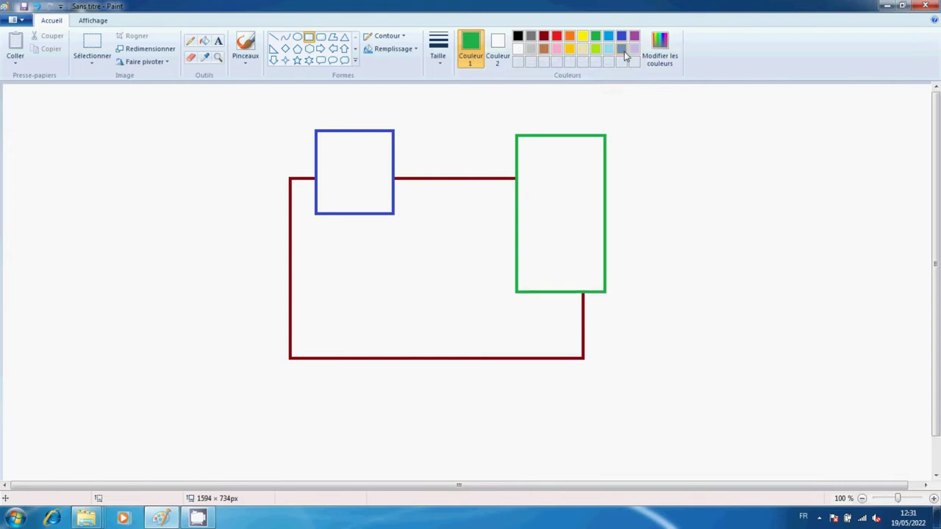
pyautogui.click(621, 37)
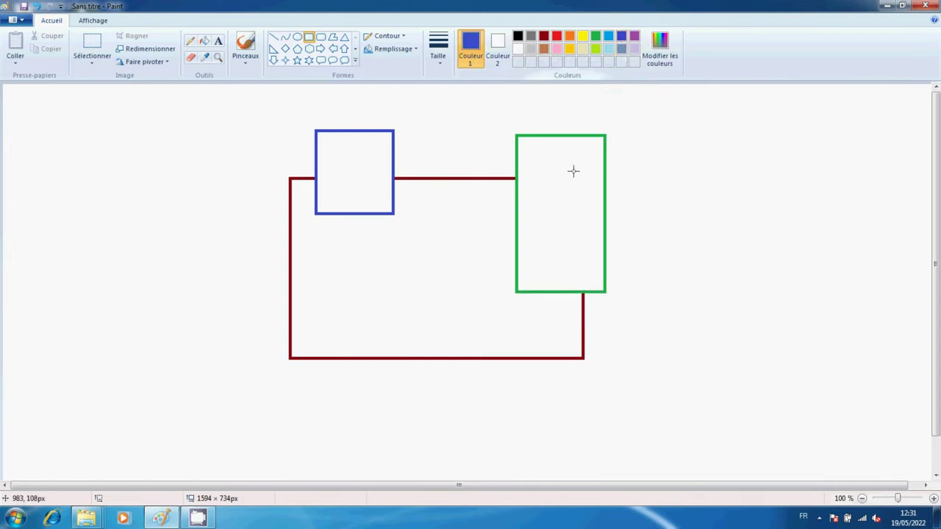
pyautogui.moveTo(474, 256)
pyautogui.mouseDown()
pyautogui.moveTo(527, 411)
pyautogui.moveTo(595, 431)
pyautogui.mouseUp()
pyautogui.click(726, 323)
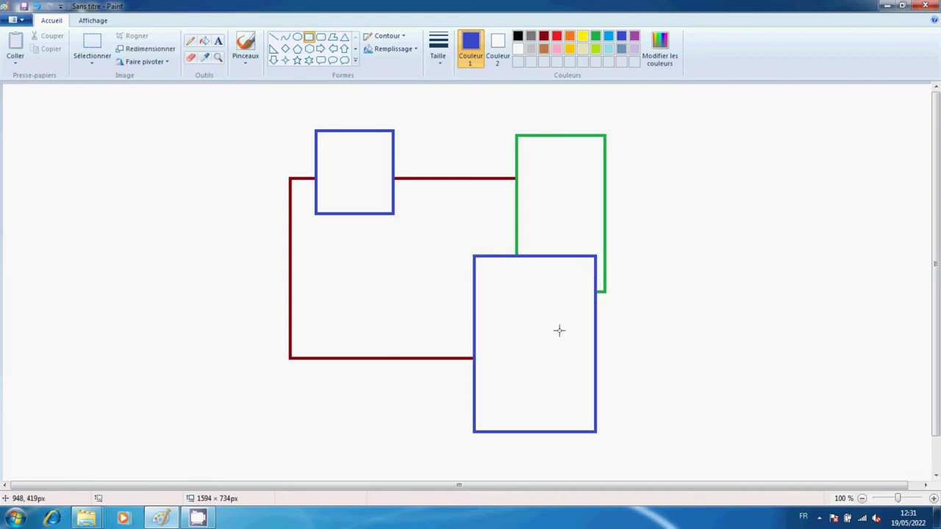
pyautogui.moveTo(558, 330); pyautogui.dragTo(644, 382)
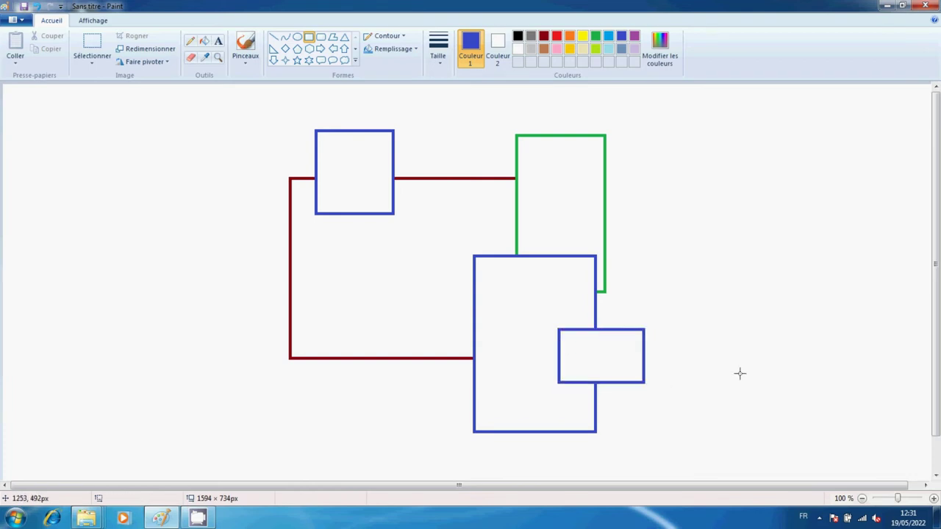
# Draw a black-outlined bar about 501 × 63 px across the shapes and a small black-outlined square on the dark red rectangle's lower edge.
pyautogui.click(517, 37)
pyautogui.moveTo(248, 225); pyautogui.dragTo(542, 261)
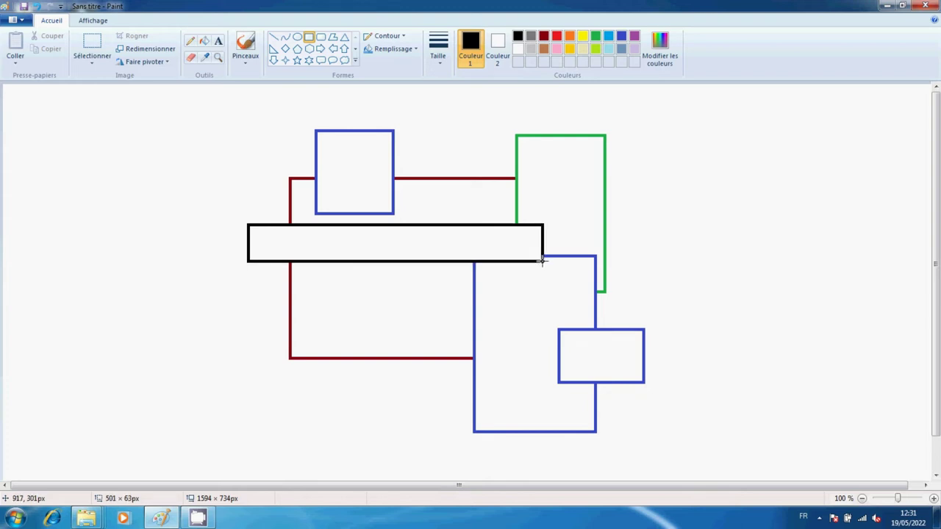
pyautogui.moveTo(542, 260); pyautogui.dragTo(543, 260)
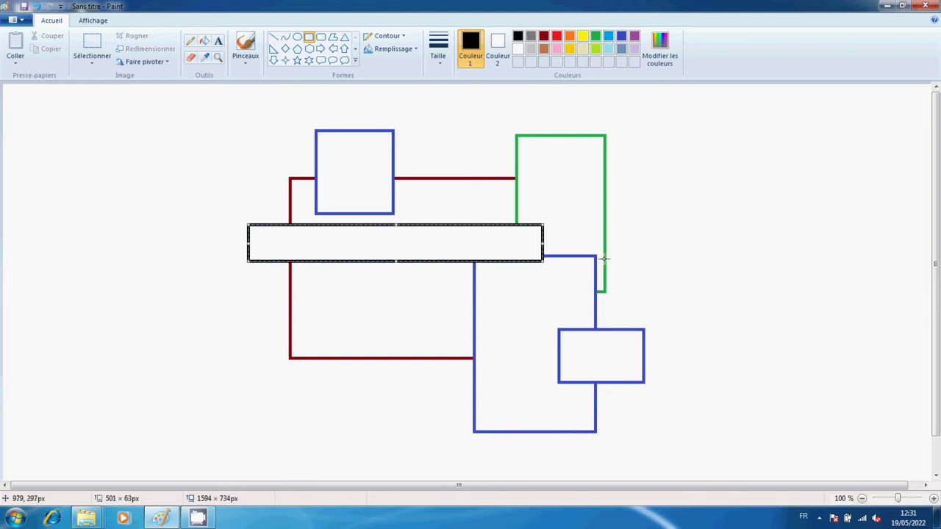
pyautogui.click(652, 257)
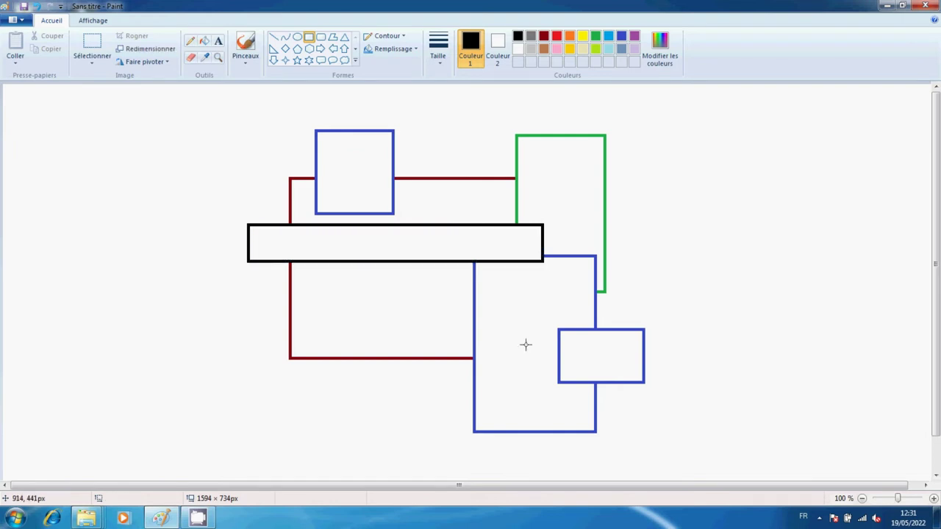
pyautogui.moveTo(321, 337); pyautogui.dragTo(372, 389)
pyautogui.click(461, 377)
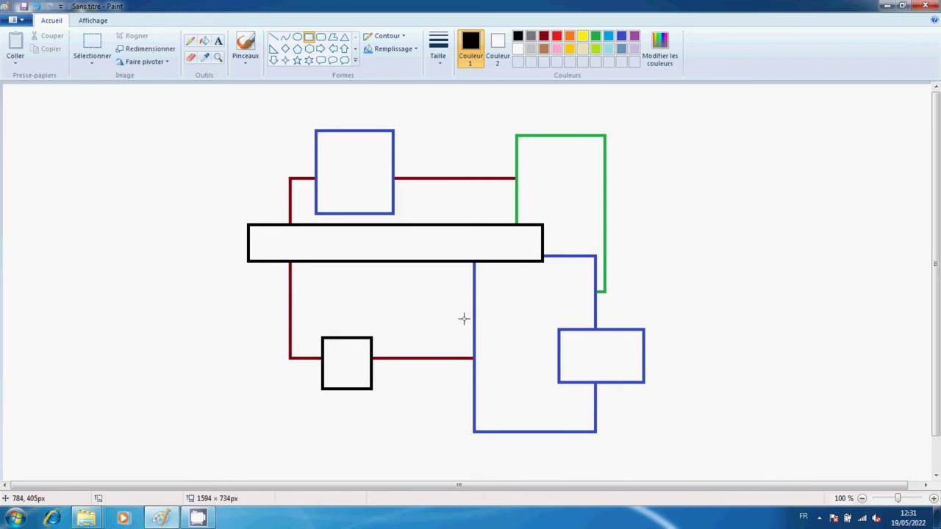
# Draw an orange-outlined rectangle about 171 × 49 px across the dark red rectangle's left edge, below the black bar.
pyautogui.click(569, 36)
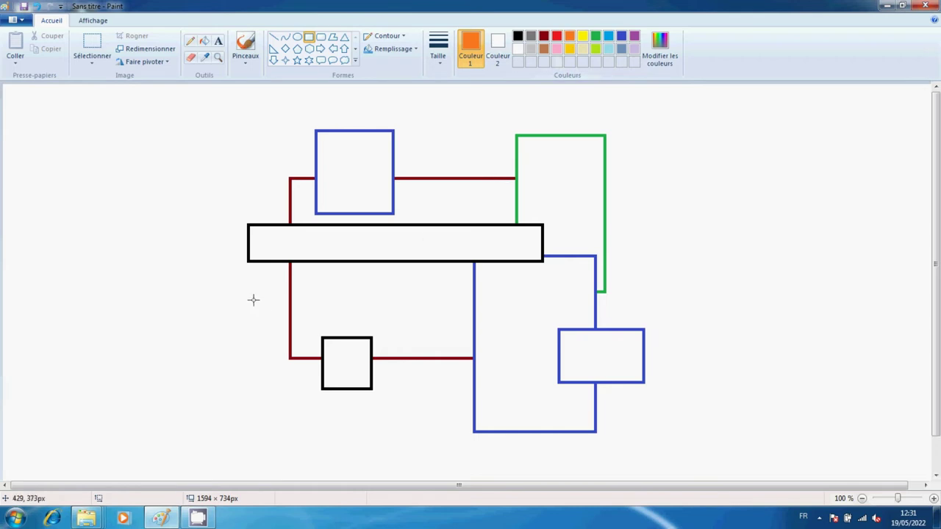
pyautogui.moveTo(252, 289); pyautogui.dragTo(354, 317)
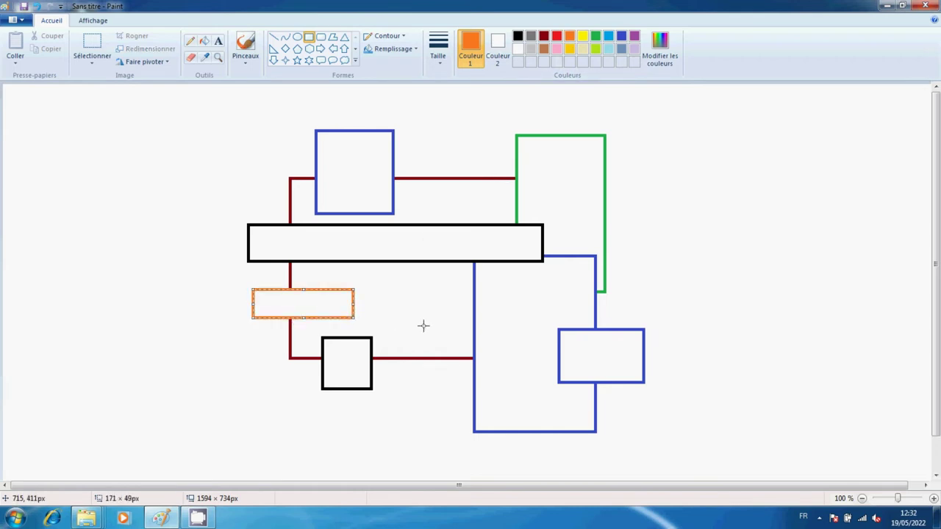
pyautogui.click(424, 326)
pyautogui.click(819, 517)
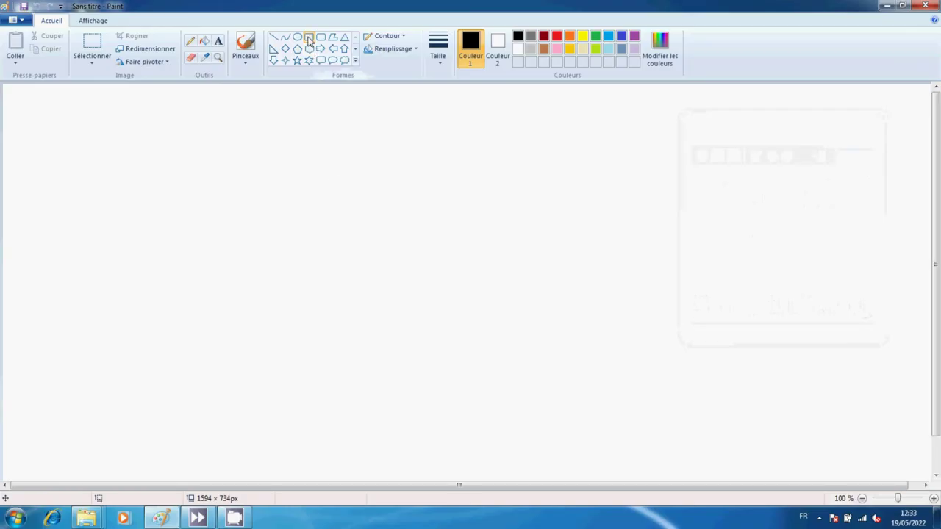
# Set colour 2 to black and the shape fill to Couleur unie, and draw a solid black rectangle about 436 × 256 px.
pyautogui.click(500, 46)
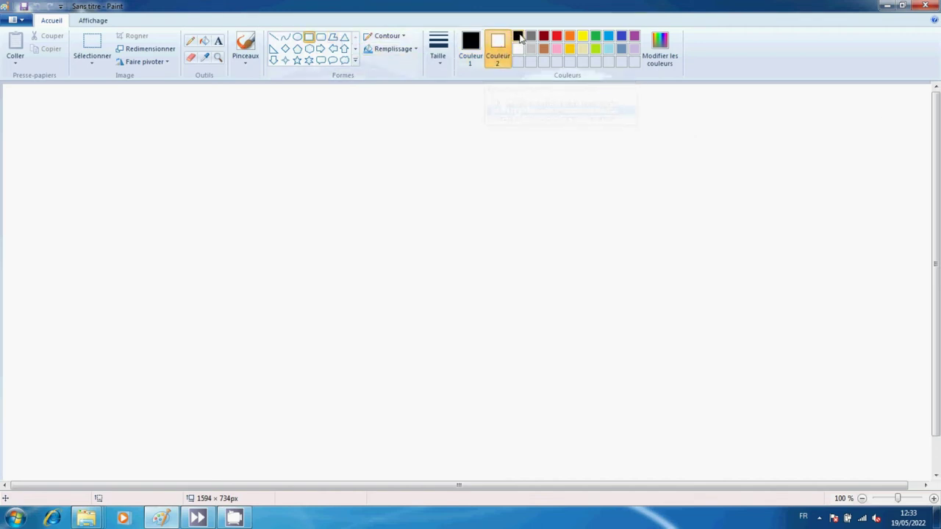
pyautogui.click(517, 36)
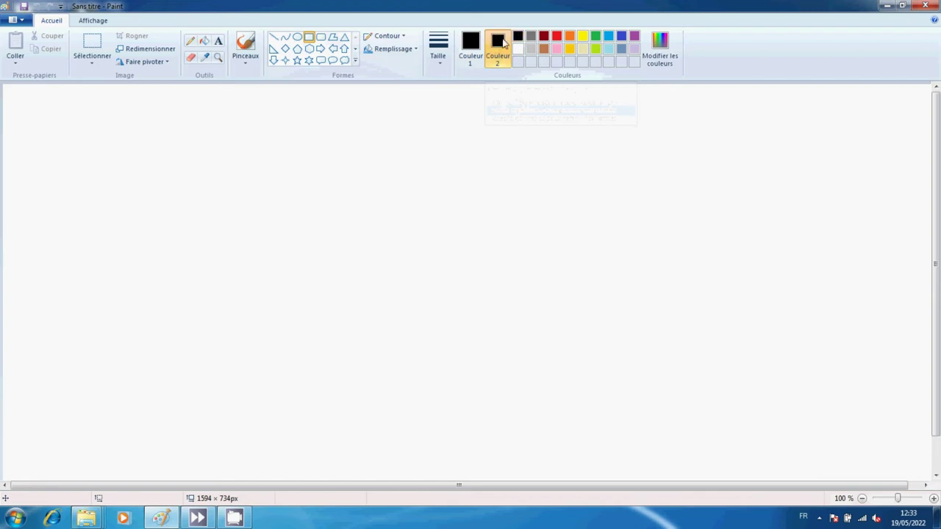
pyautogui.click(394, 52)
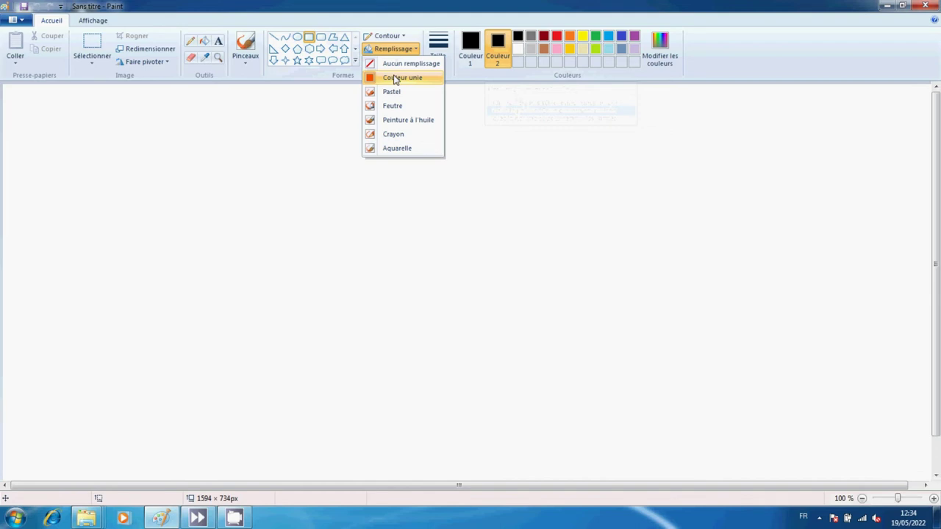
pyautogui.click(396, 79)
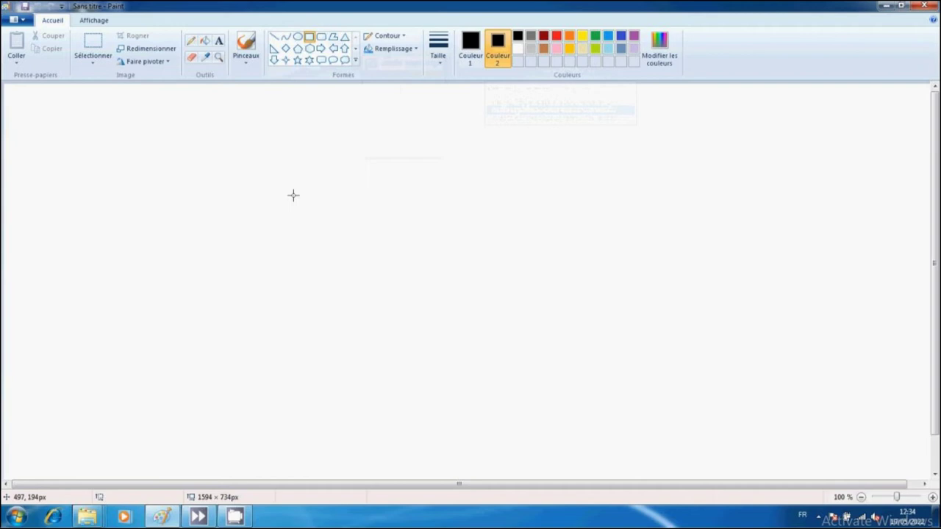
pyautogui.moveTo(266, 176); pyautogui.dragTo(524, 327)
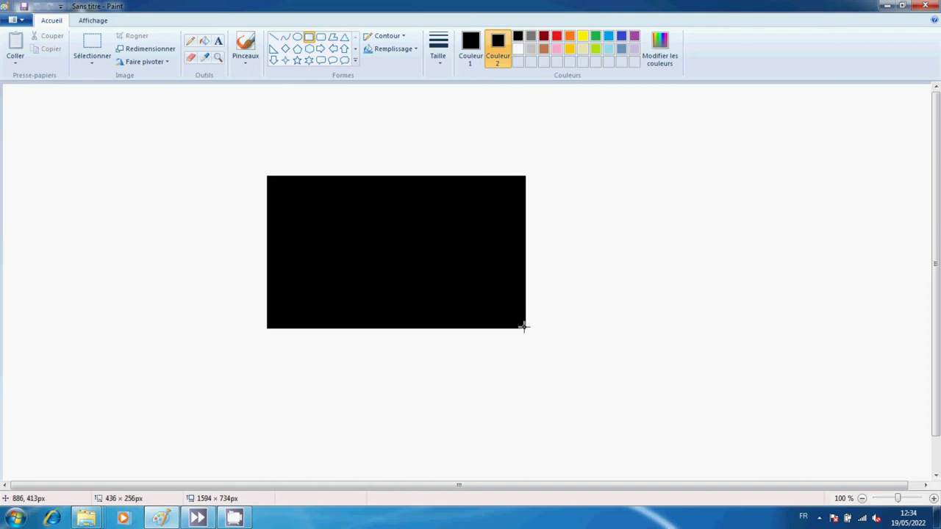
pyautogui.click(627, 282)
# Set both colours to lime green and draw a filled square over the black rectangle's upper-right corner.
pyautogui.click(594, 53)
pyautogui.click(470, 45)
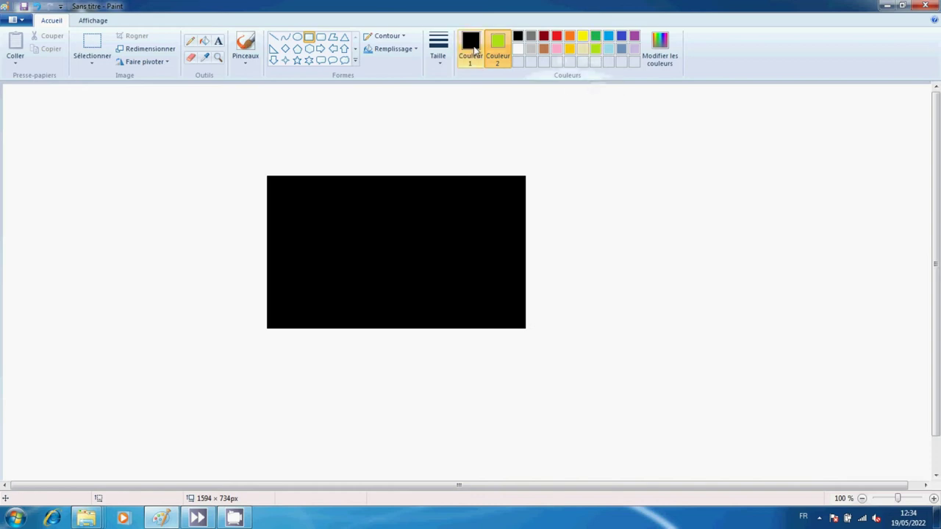
pyautogui.click(594, 49)
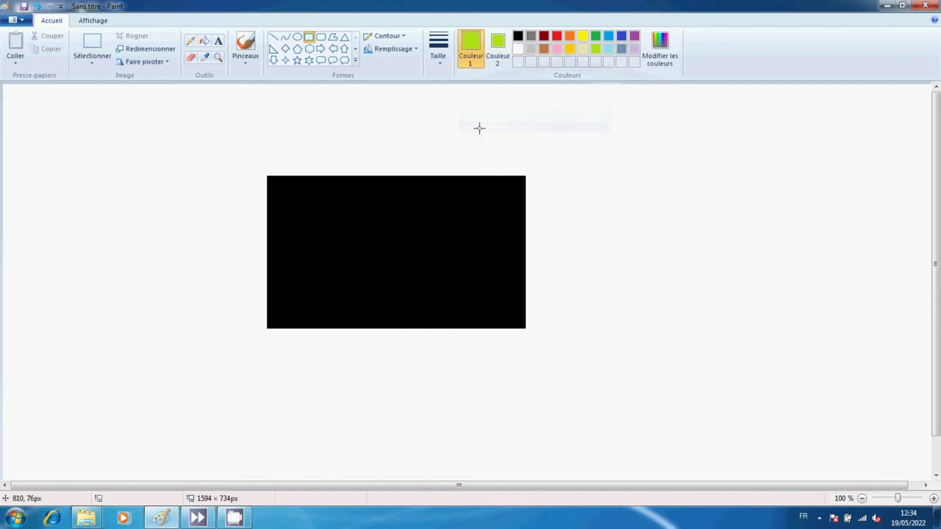
pyautogui.moveTo(486, 138); pyautogui.dragTo(487, 140)
pyautogui.moveTo(543, 247); pyautogui.dragTo(587, 248)
pyautogui.click(660, 262)
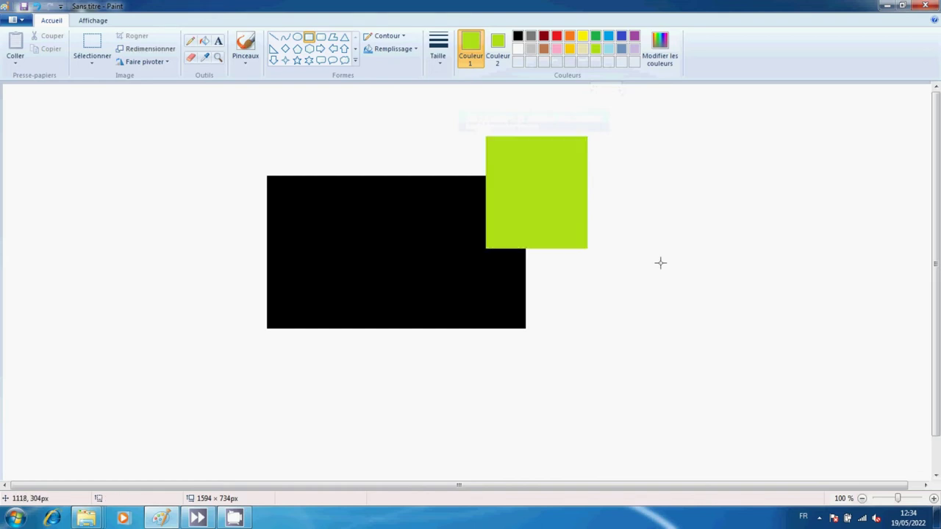
# Set both colours to green (Vert) and draw a filled square over the black rectangle's upper-left corner.
pyautogui.click(595, 38)
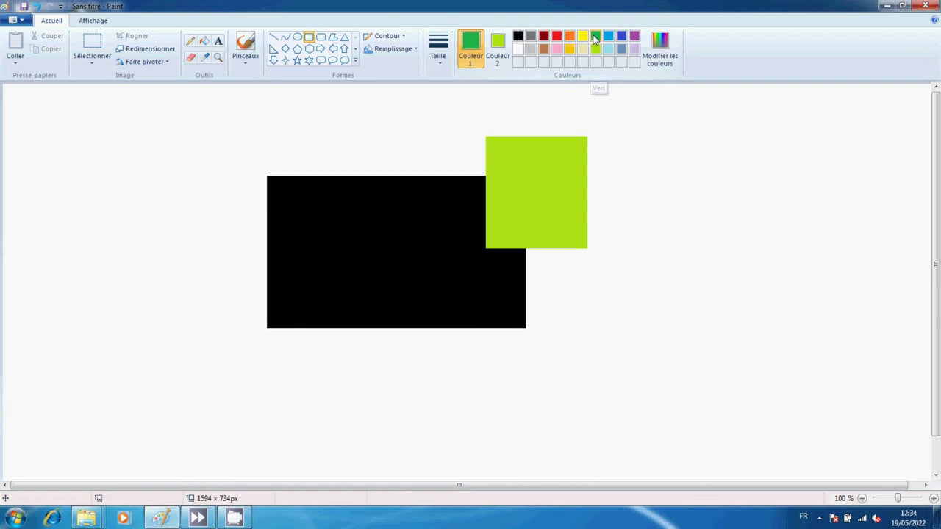
pyautogui.click(504, 47)
pyautogui.click(596, 37)
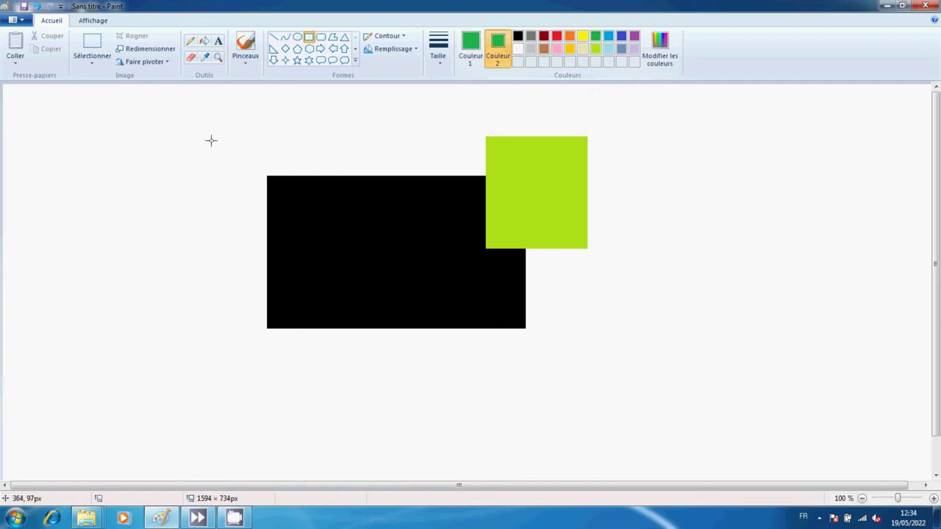
pyautogui.moveTo(204, 142); pyautogui.dragTo(315, 246)
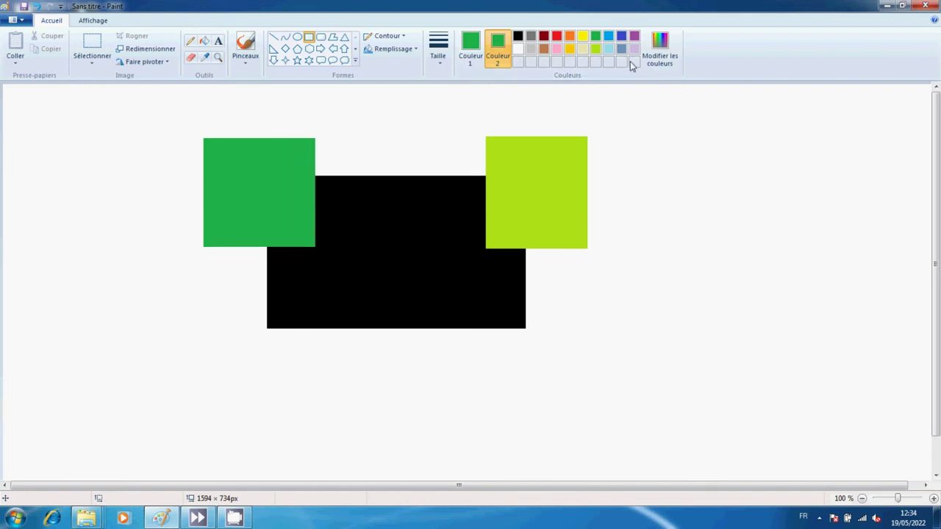
# Set both colours to blue and draw a filled bar about 363 × 69 px above the black rectangle, overlapping both green squares.
pyautogui.click(621, 36)
pyautogui.click(471, 50)
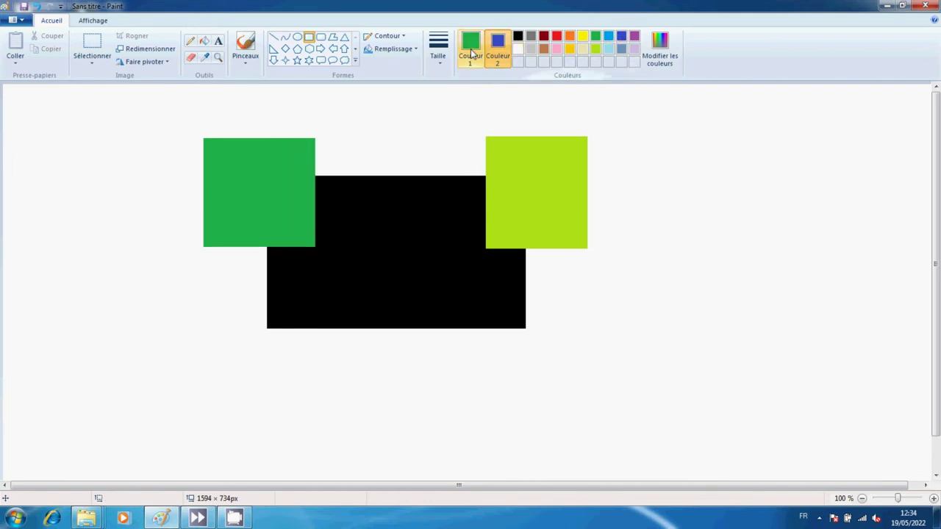
pyautogui.click(621, 37)
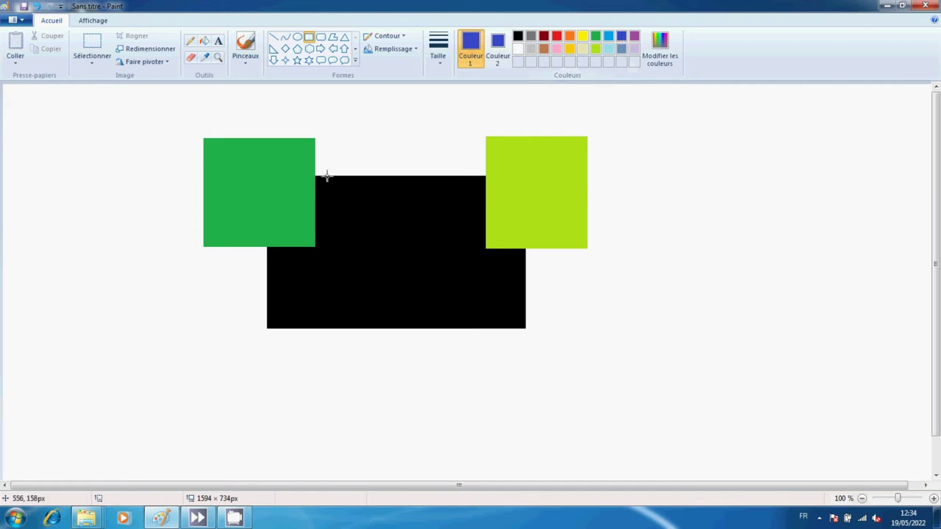
pyautogui.moveTo(290, 121); pyautogui.dragTo(504, 163)
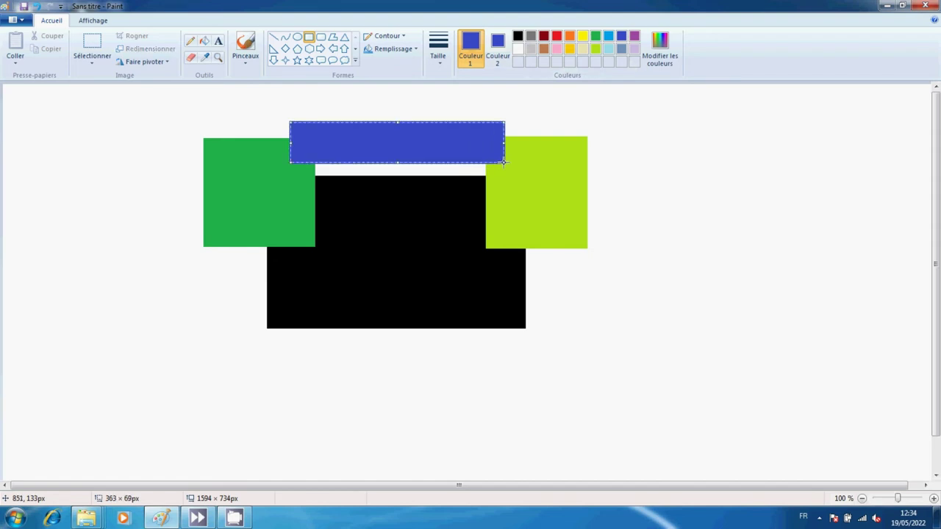
pyautogui.click(649, 209)
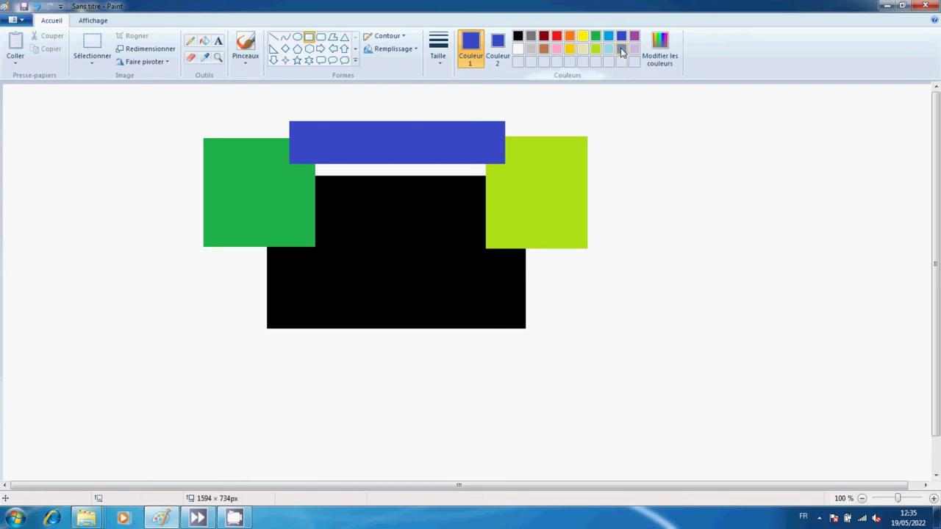
# Set both colours to blue-grey and draw a filled vertical bar about 46 × 401 px across the lime square.
pyautogui.click(500, 51)
pyautogui.click(508, 59)
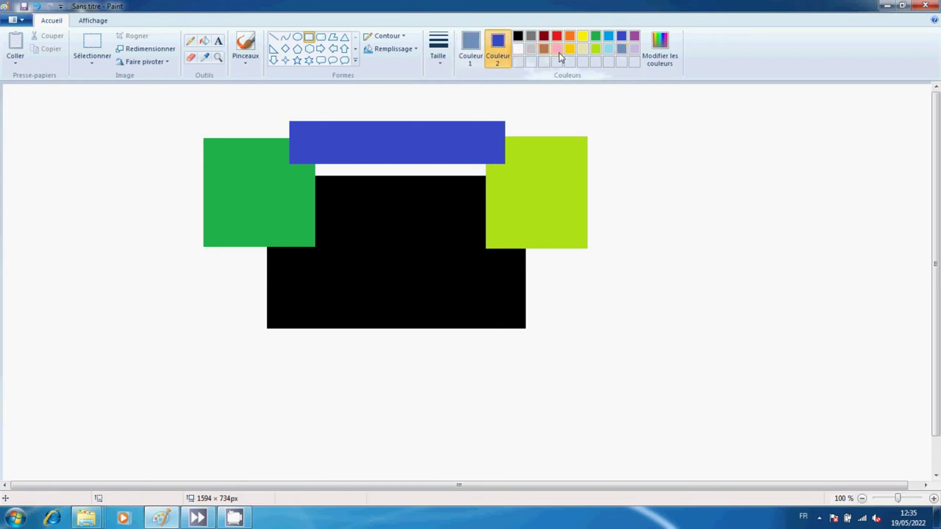
pyautogui.click(620, 51)
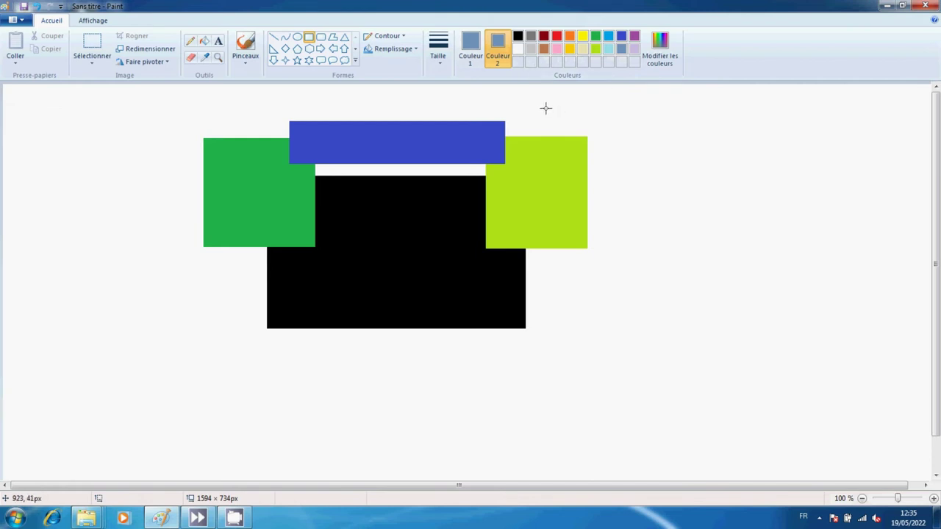
pyautogui.moveTo(546, 107); pyautogui.dragTo(575, 345)
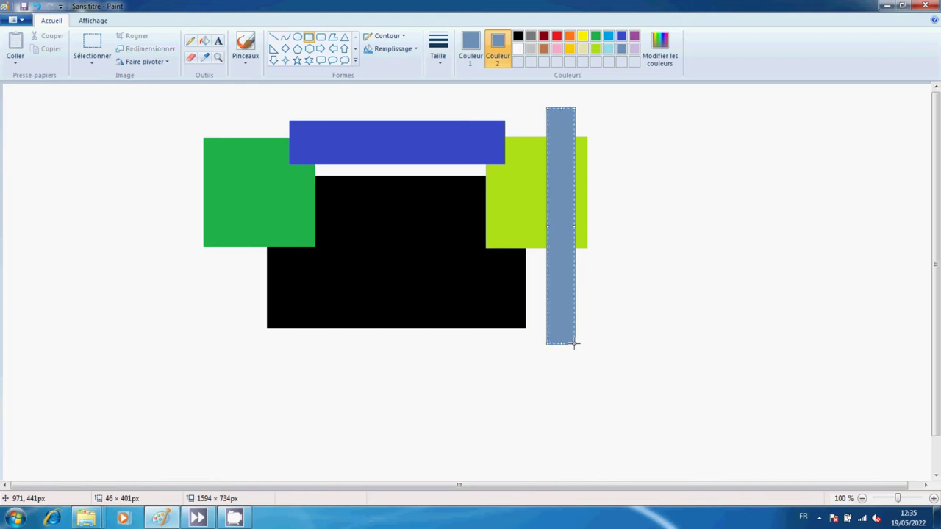
pyautogui.click(621, 338)
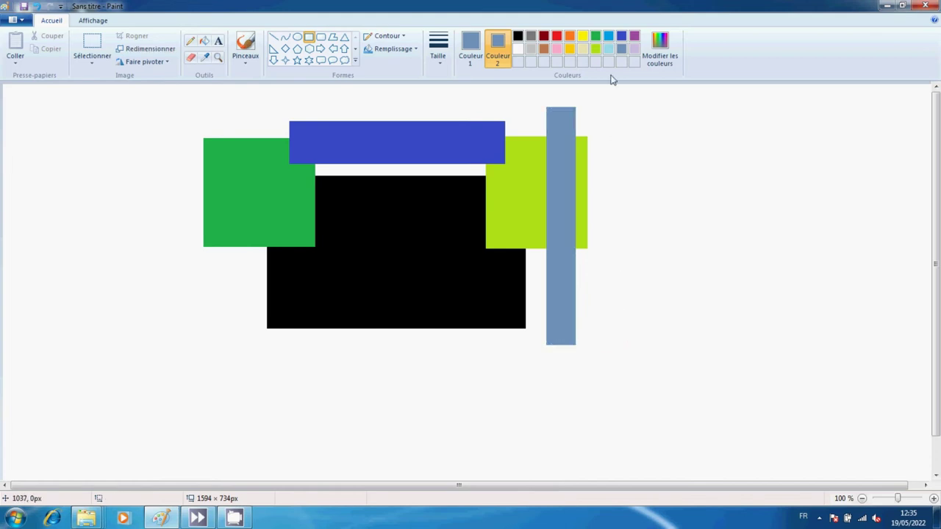
# Set both colours to light turquoise and draw a filled rectangle about 98 × 296 px over the black rectangle's lower-right corner.
pyautogui.click(606, 50)
pyautogui.click(474, 50)
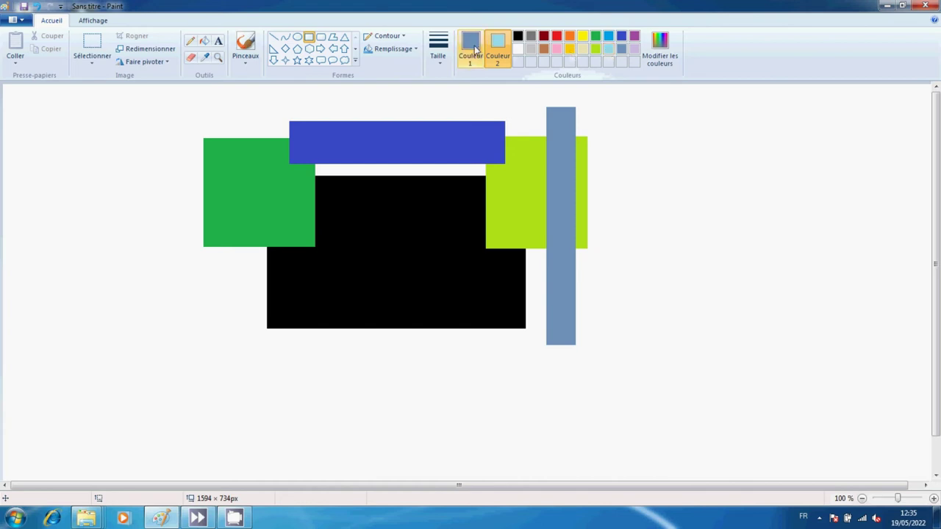
pyautogui.click(474, 50)
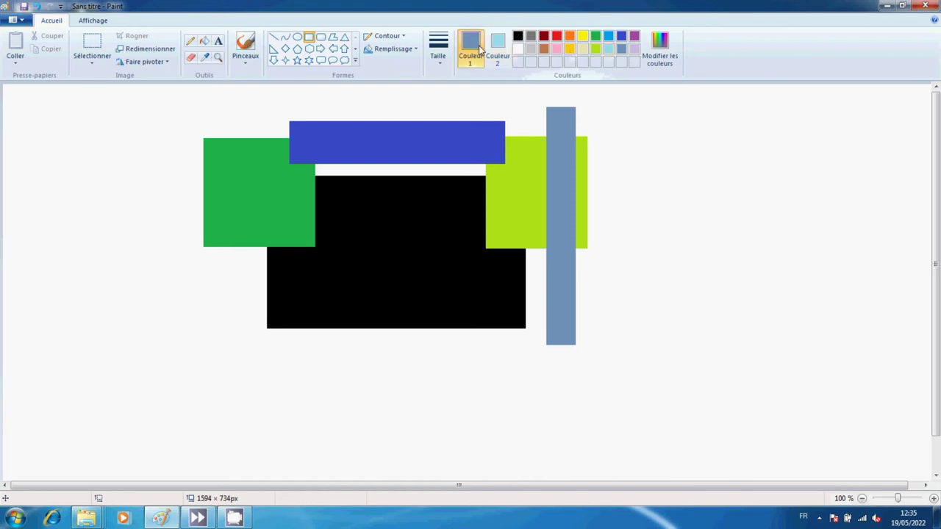
pyautogui.click(608, 50)
pyautogui.moveTo(469, 228); pyautogui.dragTo(528, 403)
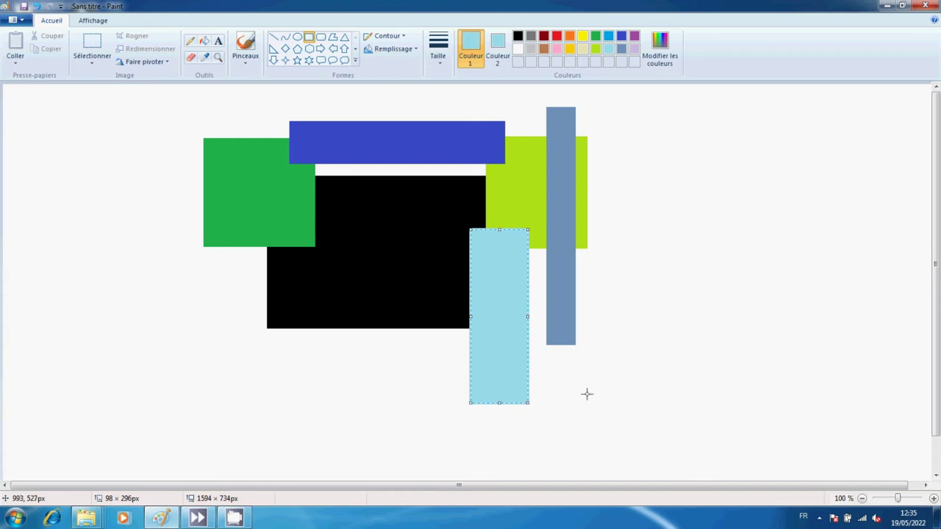
# Set both colours to blue and draw a filled rectangle about 73 × 38 px inside the light turquoise one.
pyautogui.click(621, 35)
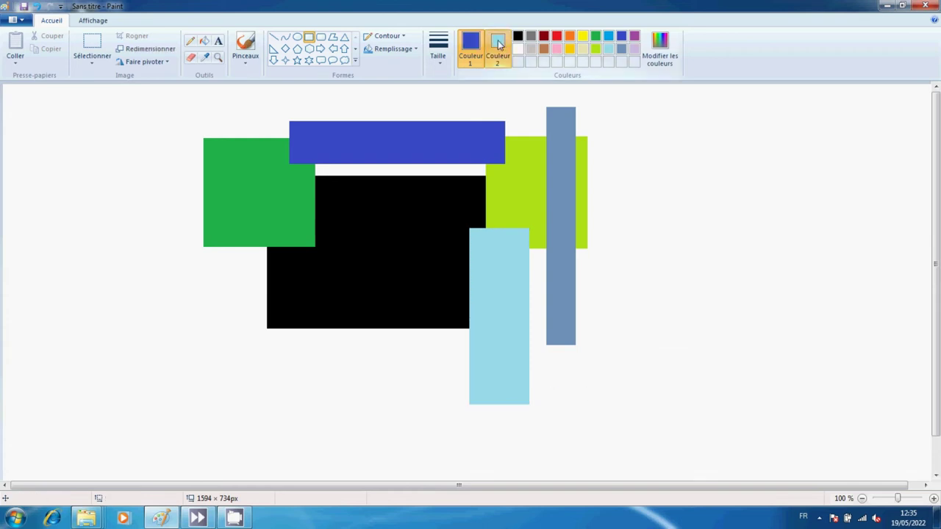
pyautogui.click(496, 48)
pyautogui.click(623, 36)
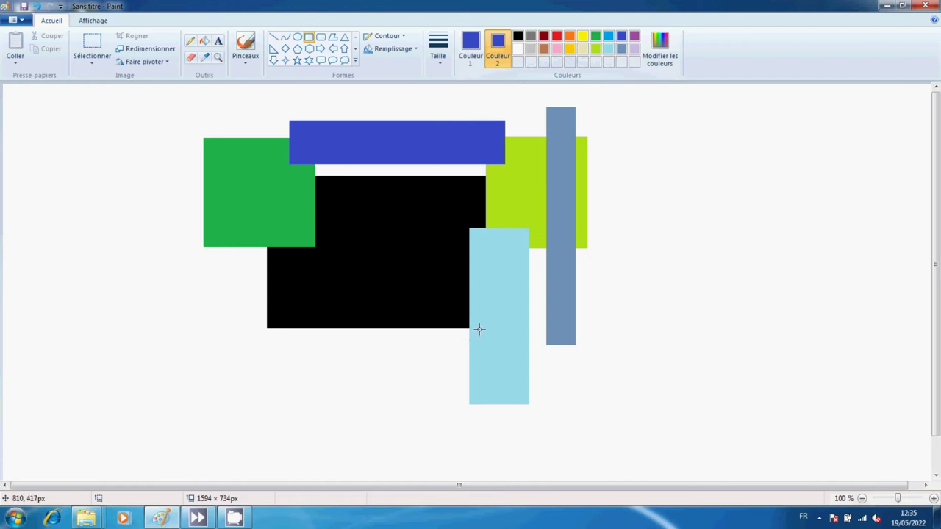
pyautogui.moveTo(478, 328); pyautogui.dragTo(524, 352)
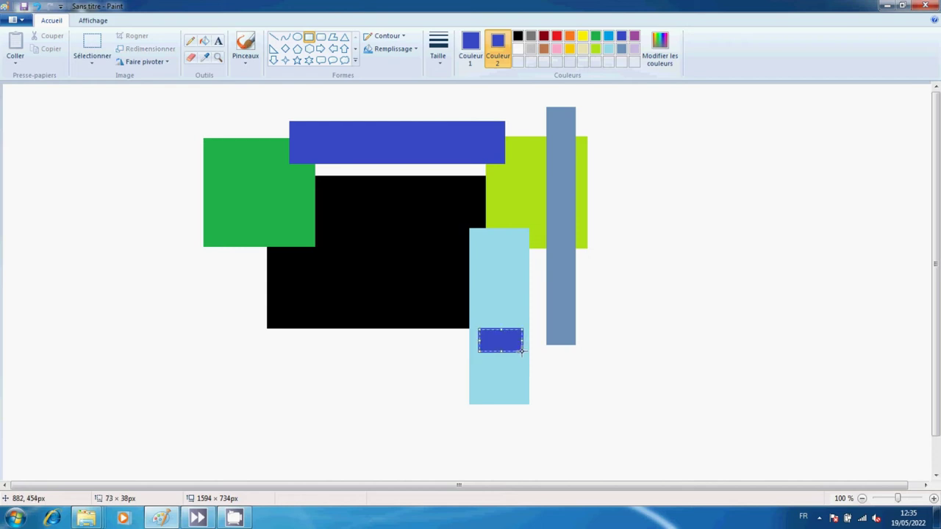
pyautogui.click(595, 356)
# Set both colours to lavender and draw a small filled rectangle over the black rectangle's lower-left corner.
pyautogui.click(634, 49)
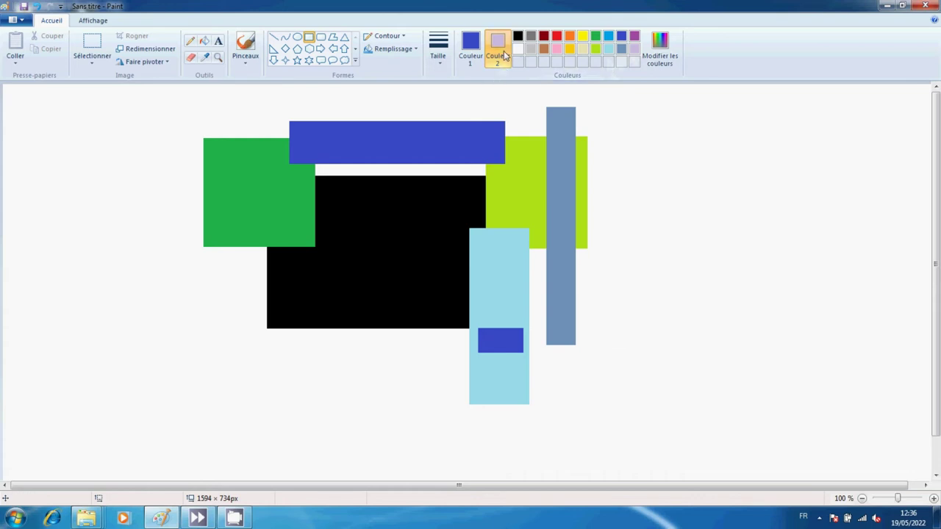
pyautogui.click(470, 45)
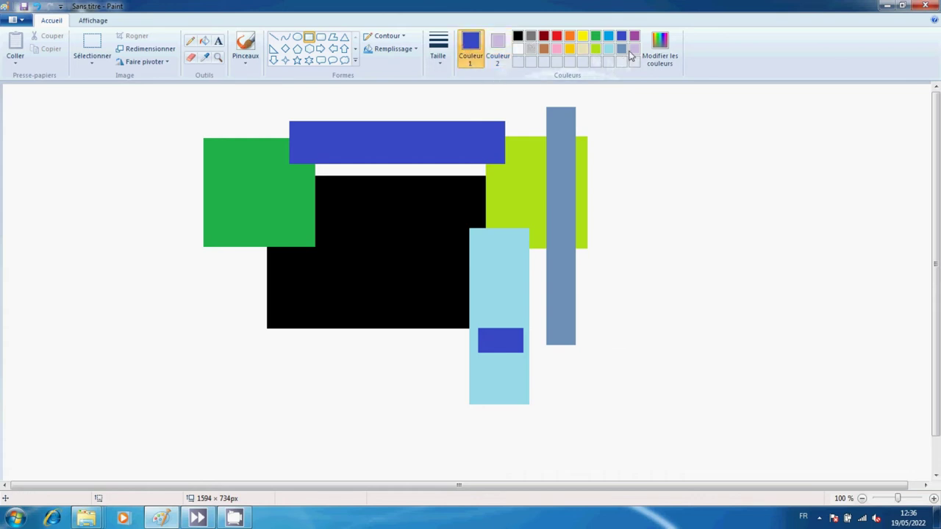
pyautogui.click(634, 50)
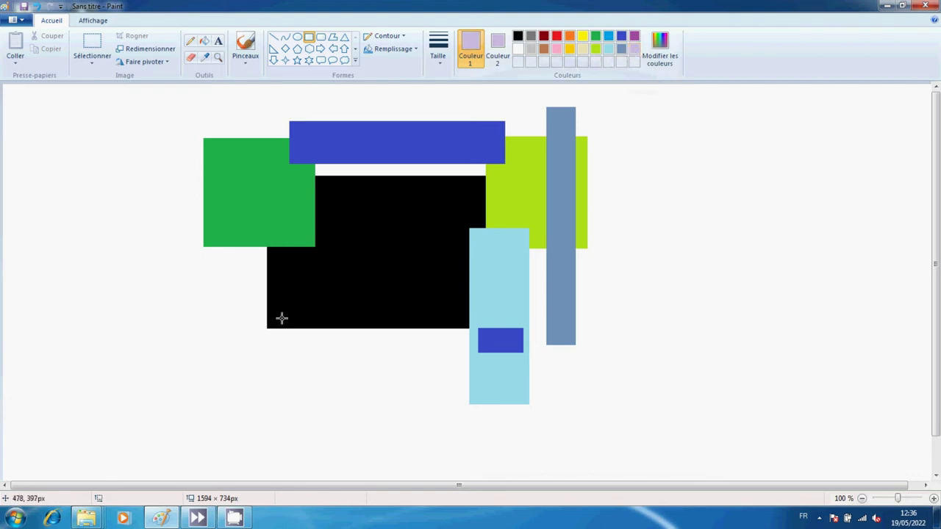
pyautogui.moveTo(204, 311)
pyautogui.mouseDown()
pyautogui.moveTo(254, 349)
pyautogui.moveTo(301, 352)
pyautogui.moveTo(294, 340)
pyautogui.mouseUp()
pyautogui.click(355, 365)
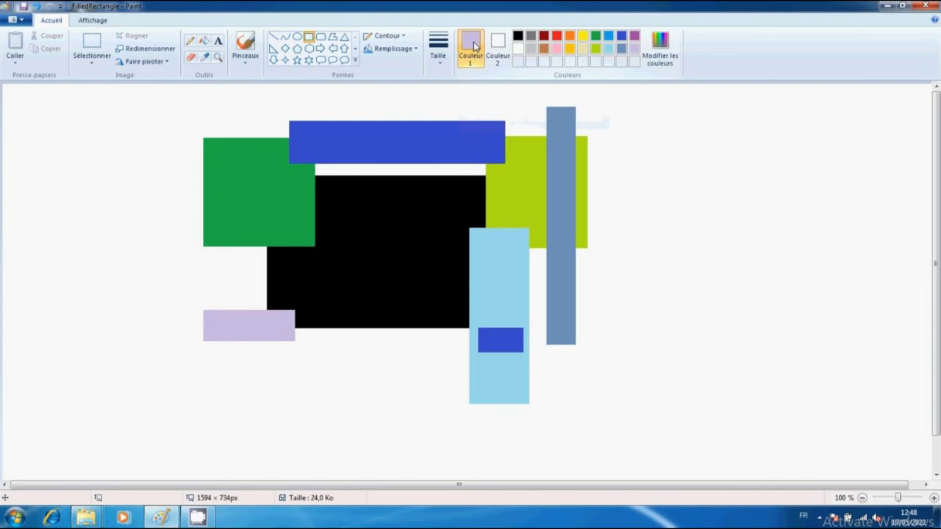
# Set colour 2 to white and clear the whole canvas.
pyautogui.click(499, 50)
pyautogui.click(518, 49)
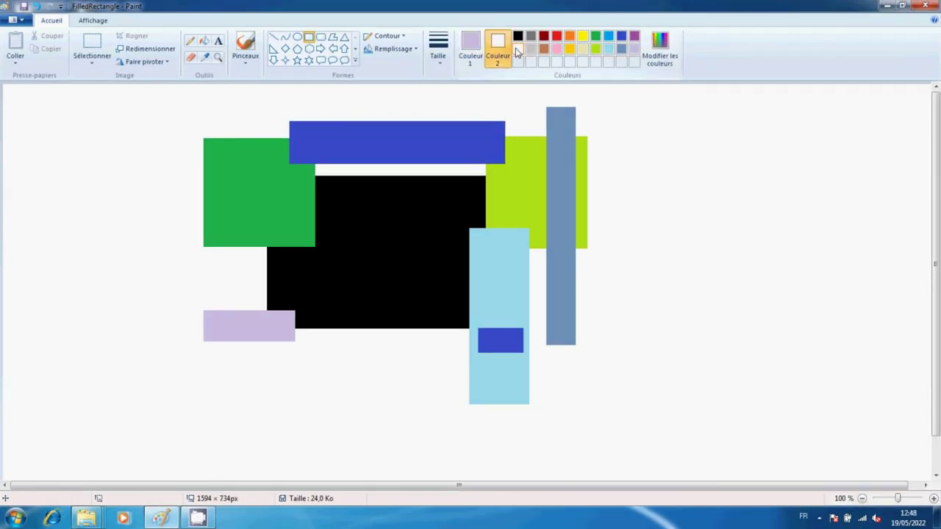
pyautogui.click(474, 46)
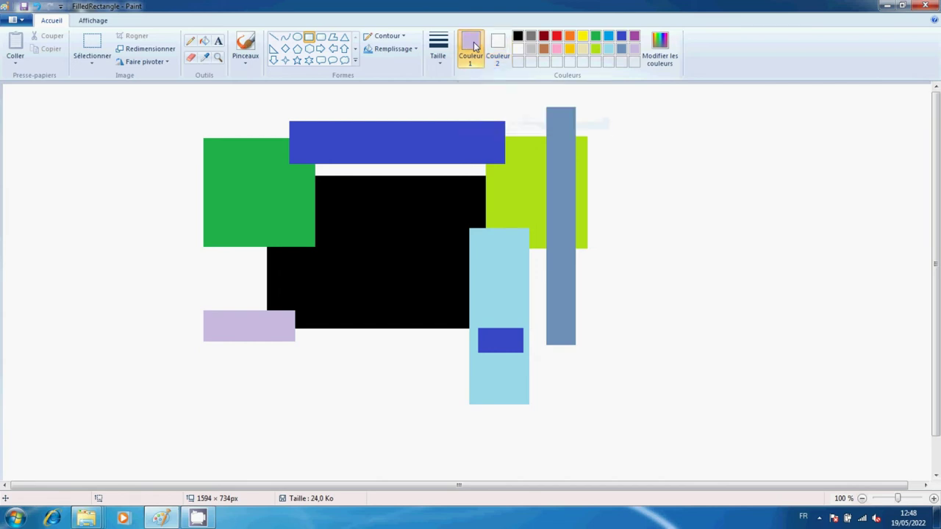
pyautogui.hotkey('ctrl', 'a')
pyautogui.press('Delete')
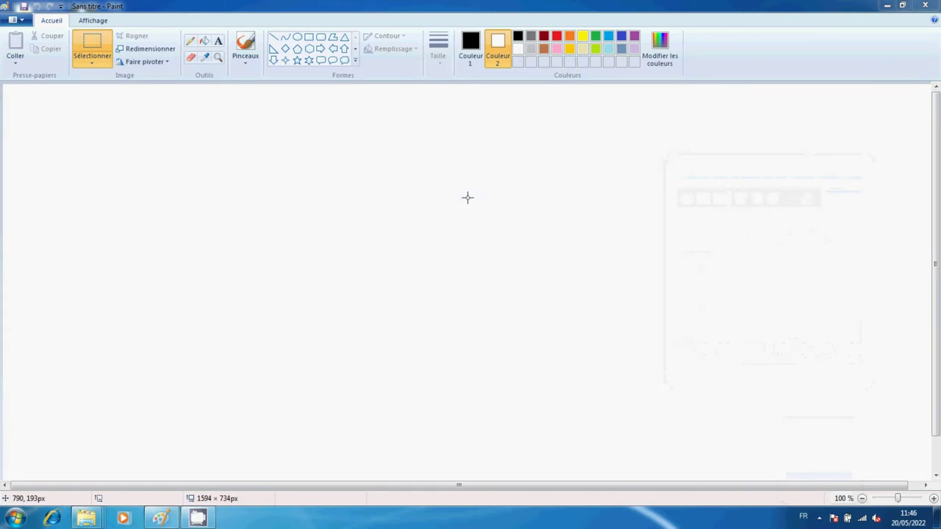
# Set the rectangle fill to Couleur unie and both colours to blue, and draw a rectangle about 399 × 258 px mid-canvas.
pyautogui.click(308, 40)
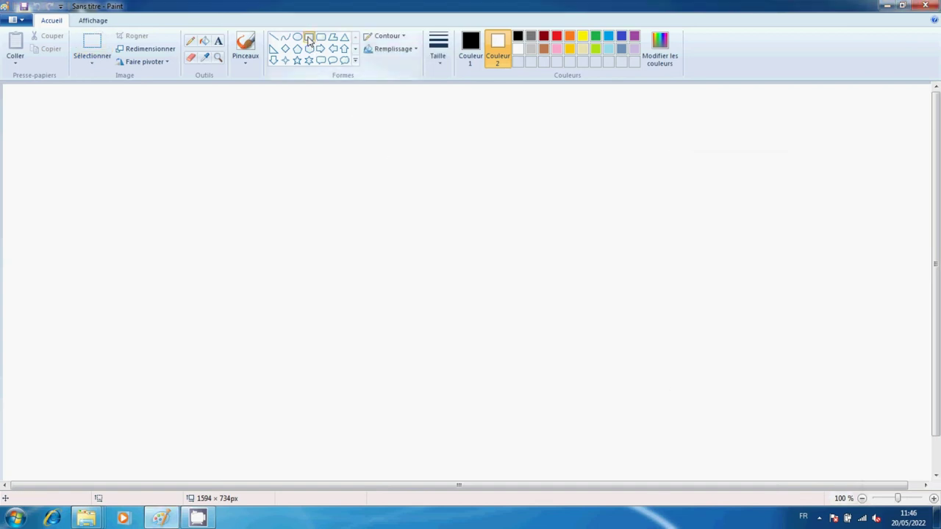
pyautogui.click(391, 49)
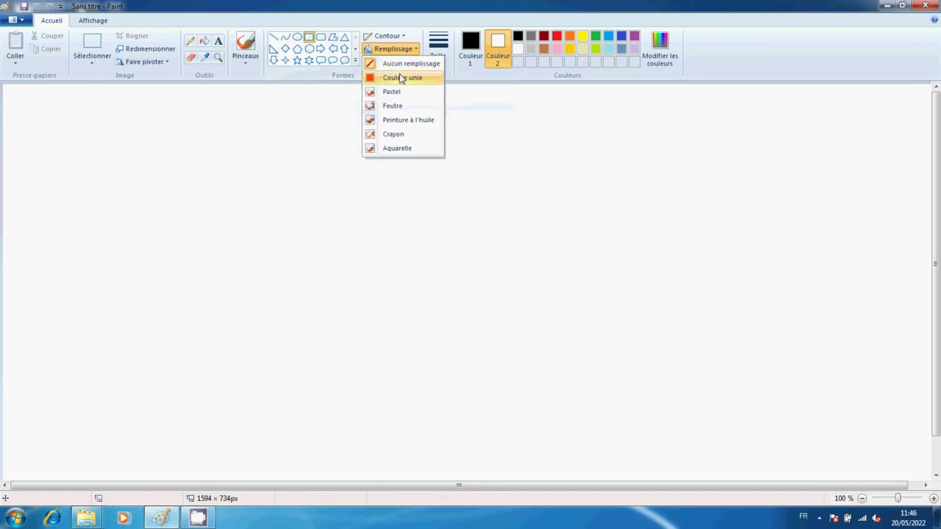
pyautogui.click(402, 77)
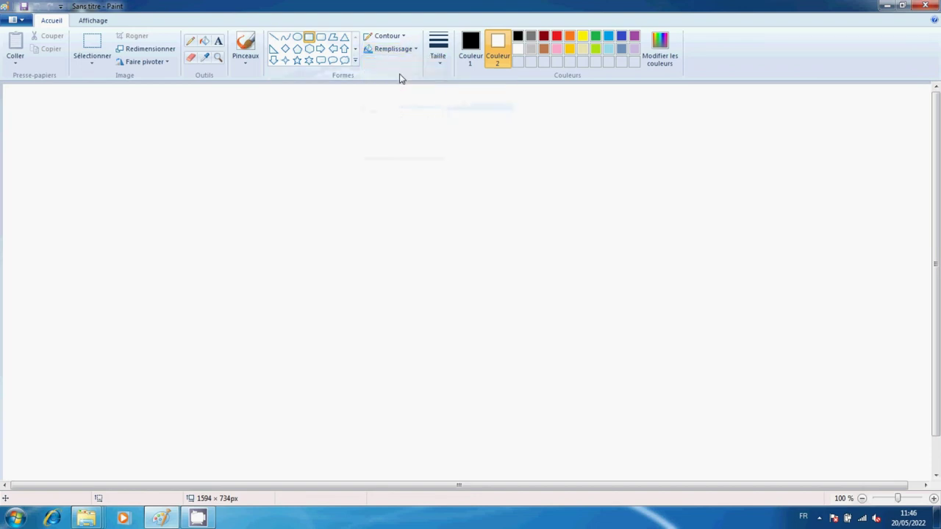
pyautogui.click(474, 43)
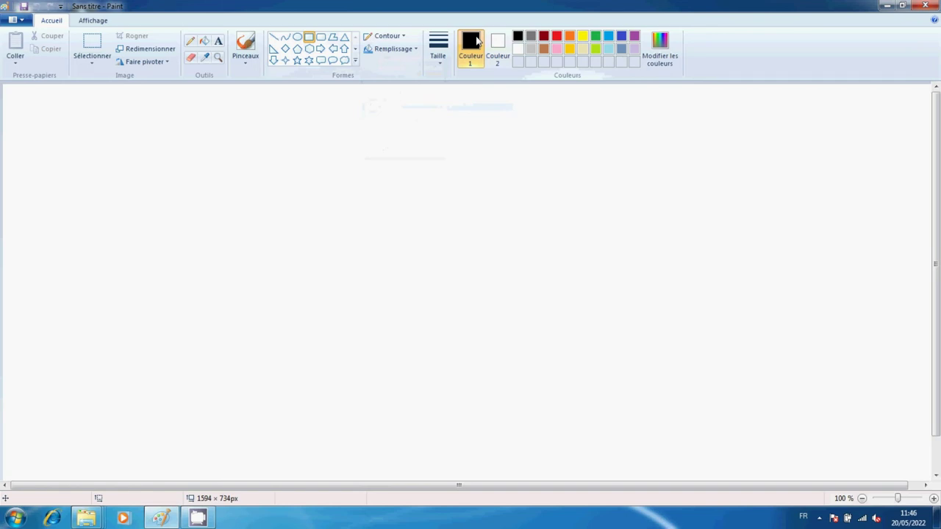
pyautogui.click(622, 39)
pyautogui.click(498, 48)
pyautogui.click(621, 38)
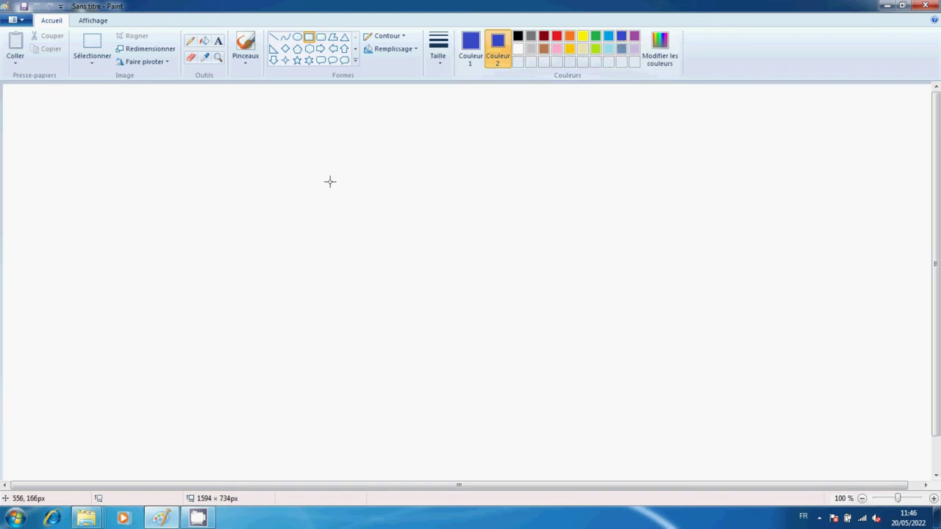
pyautogui.moveTo(329, 181); pyautogui.dragTo(564, 333)
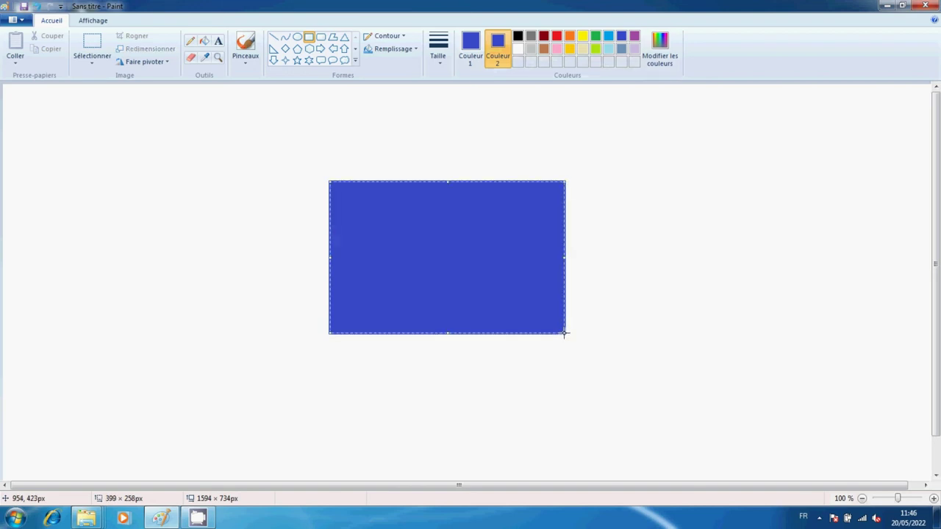
pyautogui.click(641, 321)
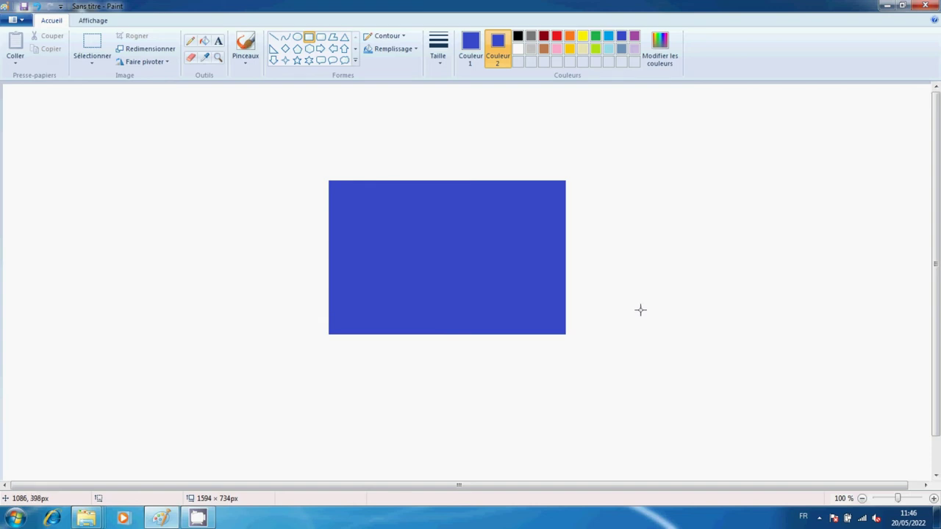
# Set colour 1 to dark red and colour 2 to white, and draw a rectangle about 323 × 185 px over the blue rectangle's upper-right corner.
pyautogui.click(468, 42)
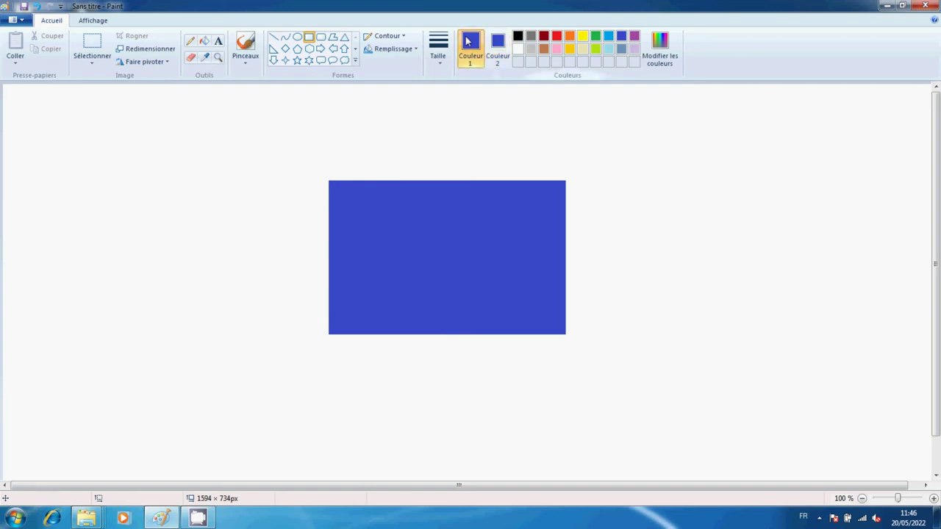
pyautogui.click(543, 35)
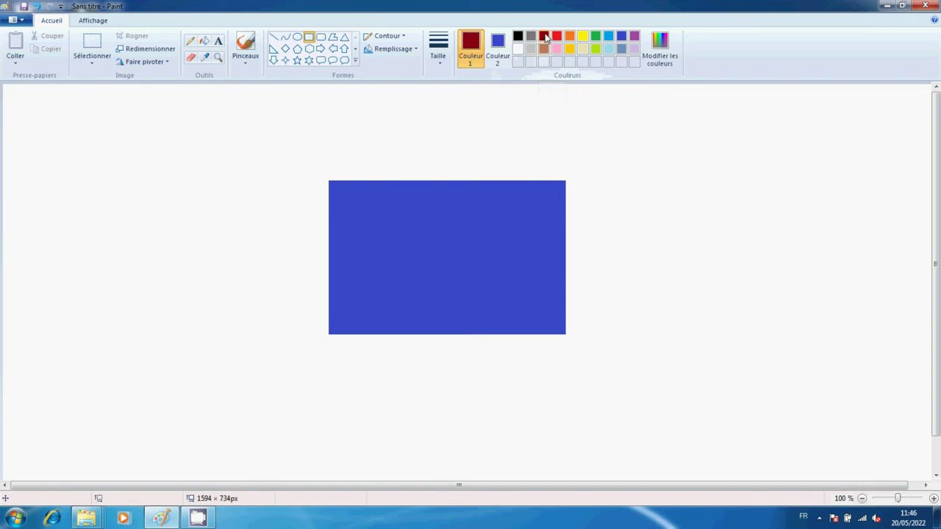
pyautogui.click(500, 53)
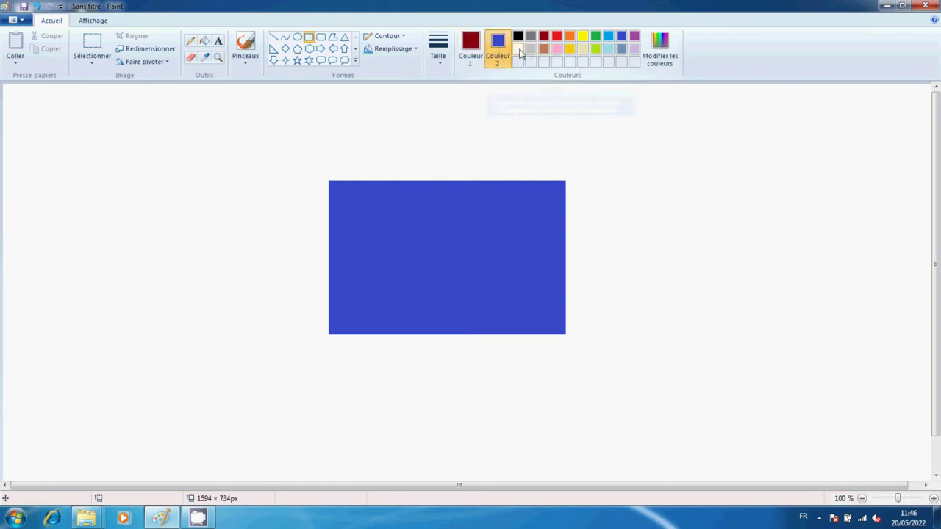
pyautogui.click(518, 49)
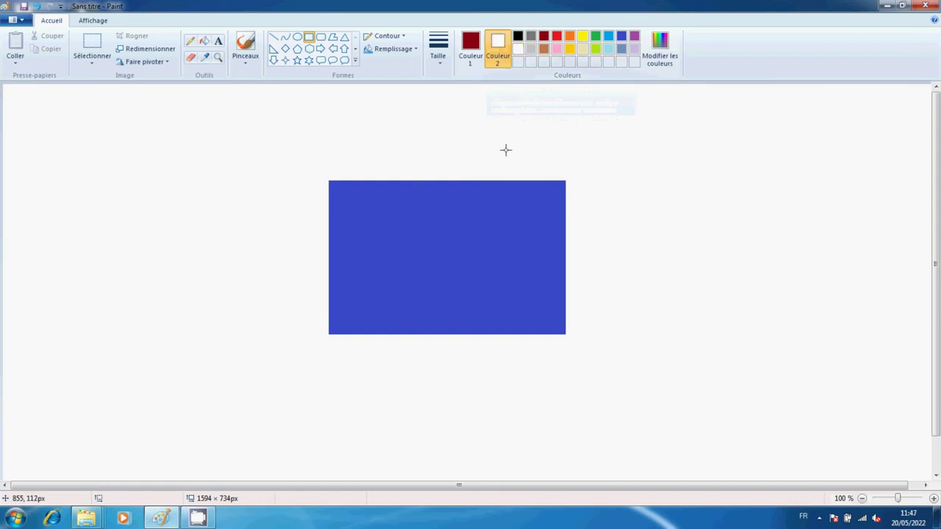
pyautogui.moveTo(506, 153); pyautogui.dragTo(621, 273)
pyautogui.moveTo(671, 265); pyautogui.dragTo(697, 257)
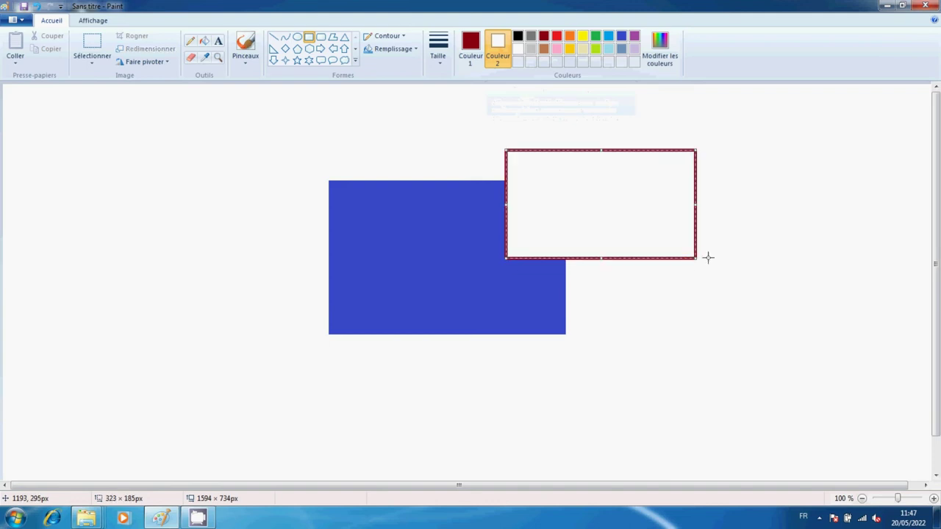
pyautogui.click(753, 291)
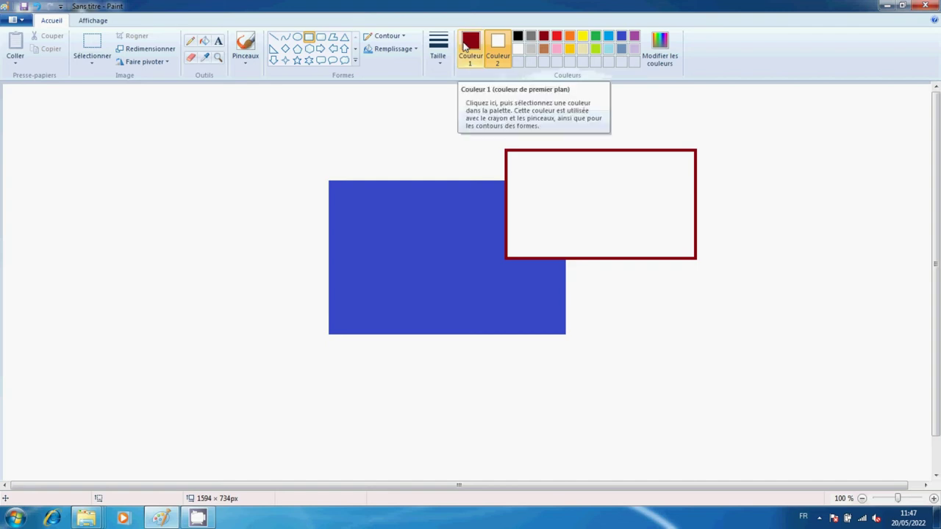
# Set both colours to blue-grey and draw a filled rectangle about 70 × 42 px inside the white rectangle, near its lower-right corner.
pyautogui.click(464, 47)
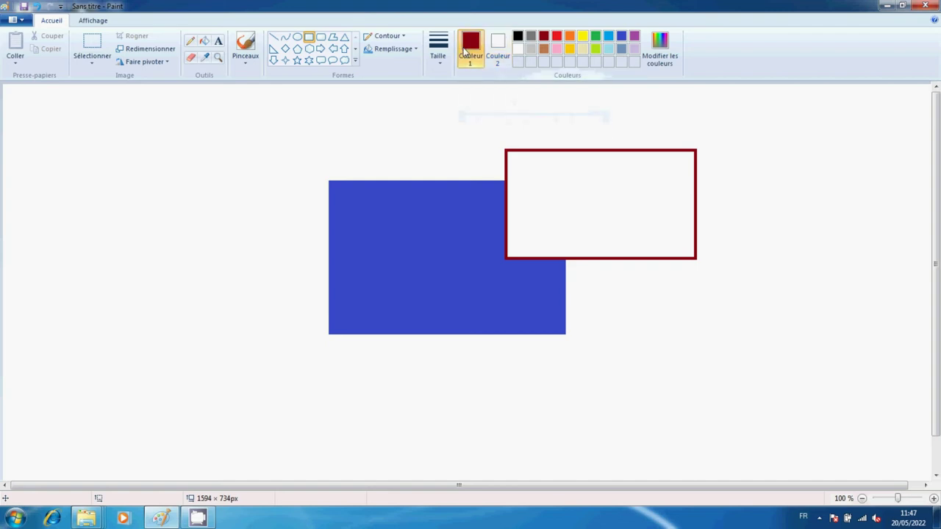
pyautogui.click(621, 50)
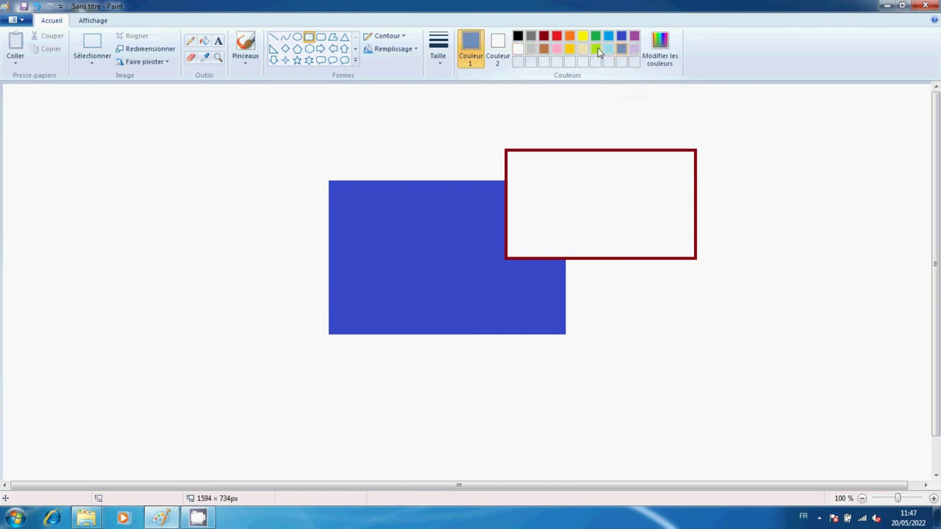
pyautogui.click(498, 45)
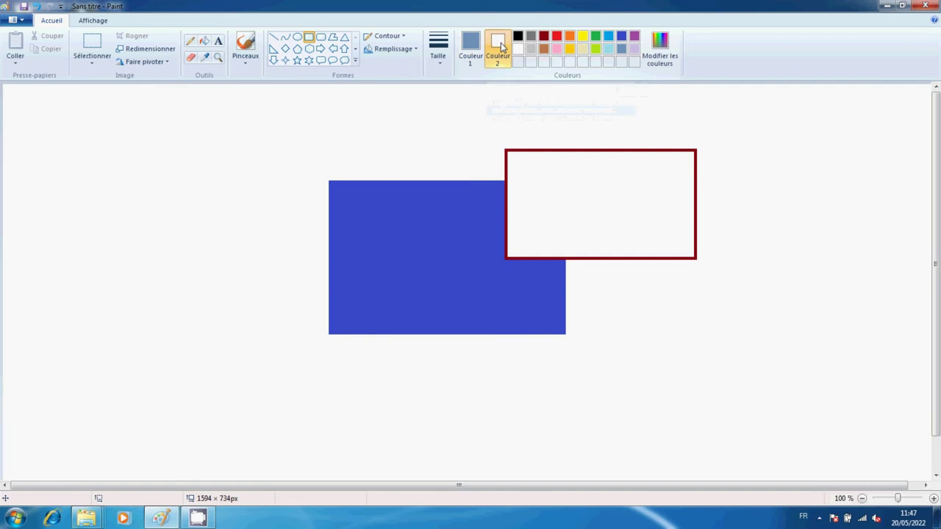
pyautogui.click(621, 51)
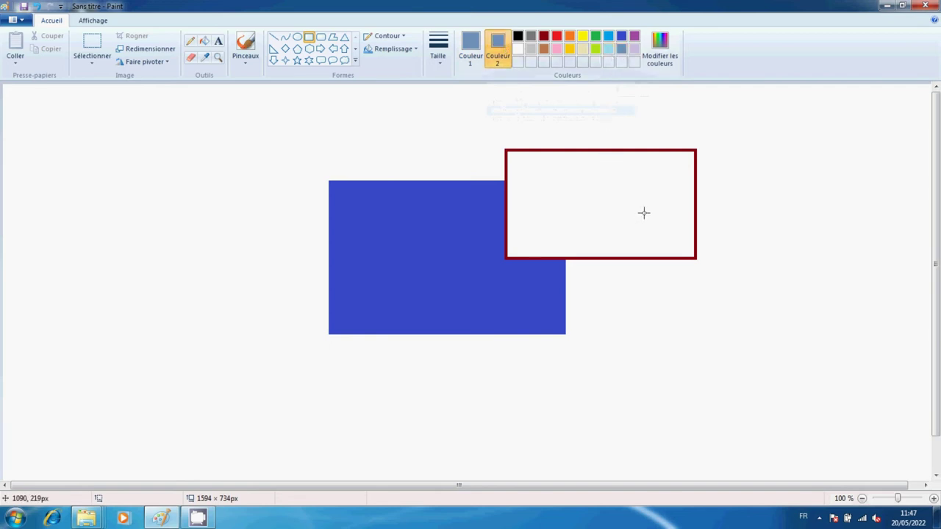
pyautogui.moveTo(643, 211)
pyautogui.mouseDown()
pyautogui.moveTo(658, 240)
pyautogui.moveTo(684, 235)
pyautogui.mouseUp()
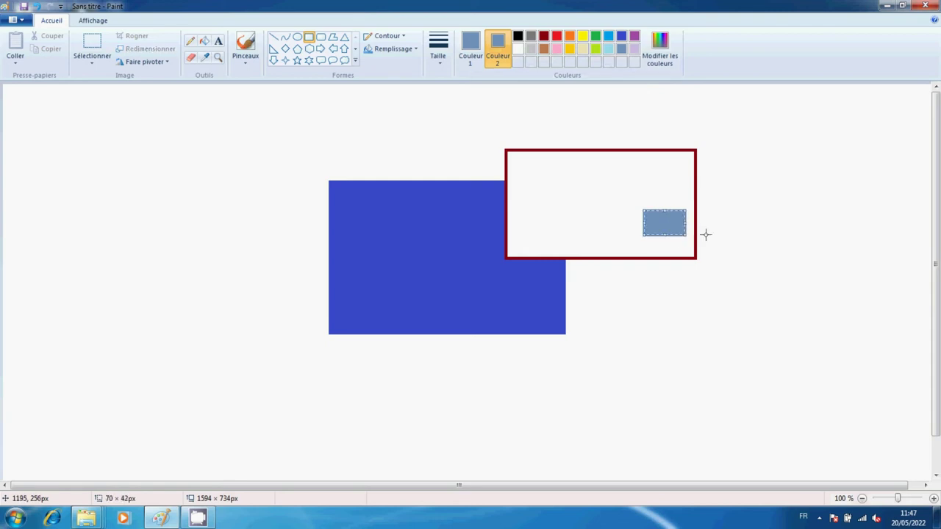
# Set colour 1 to black and the fill to Aucun remplissage, and draw a rectangle about 132 × 27 px across the blue-grey rectangle's lower edge.
pyautogui.click(470, 48)
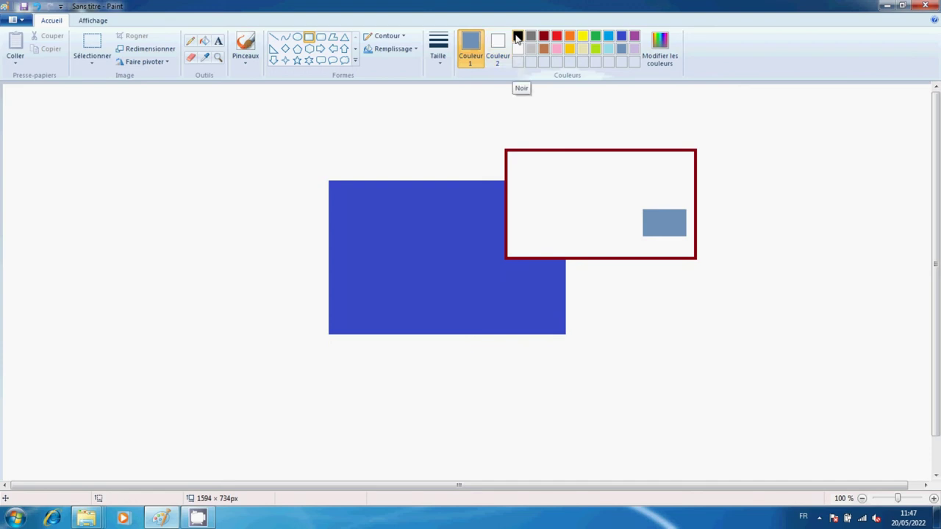
pyautogui.click(517, 37)
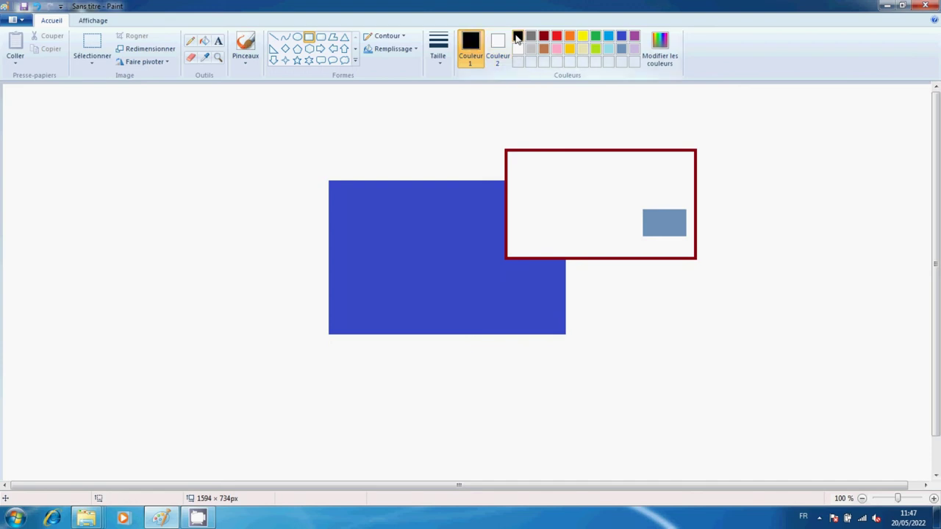
pyautogui.click(397, 50)
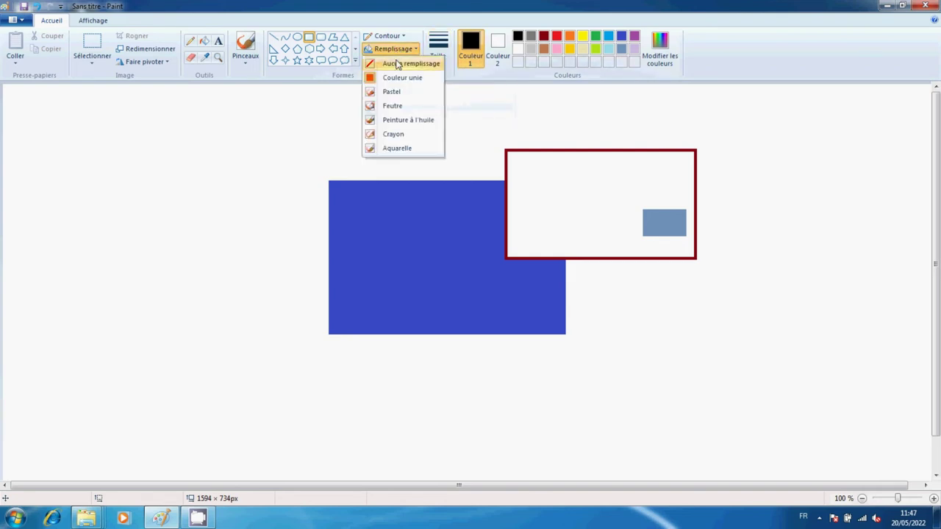
pyautogui.click(397, 64)
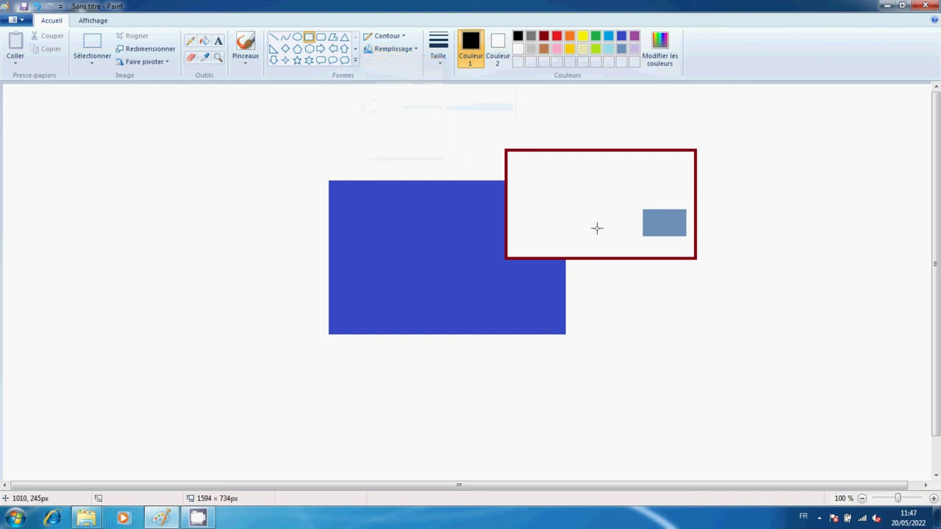
pyautogui.moveTo(595, 230); pyautogui.dragTo(671, 246)
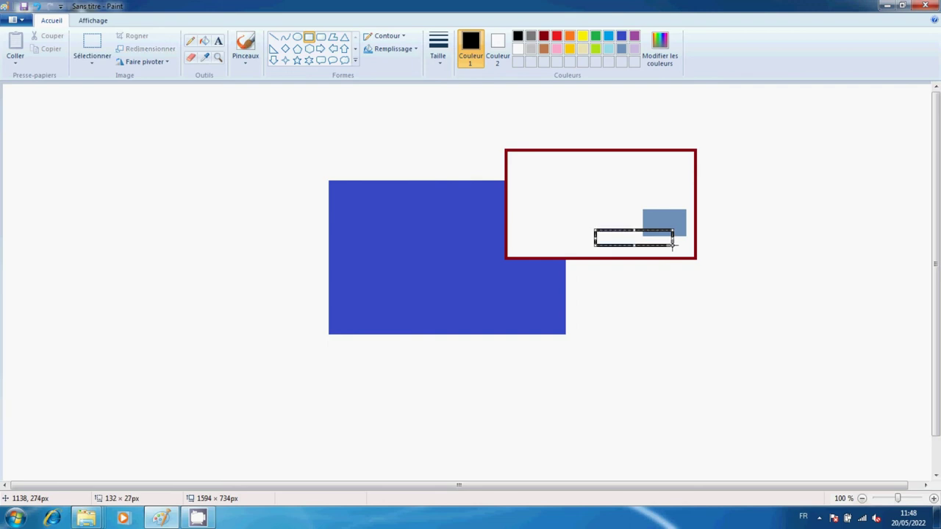
pyautogui.click(711, 253)
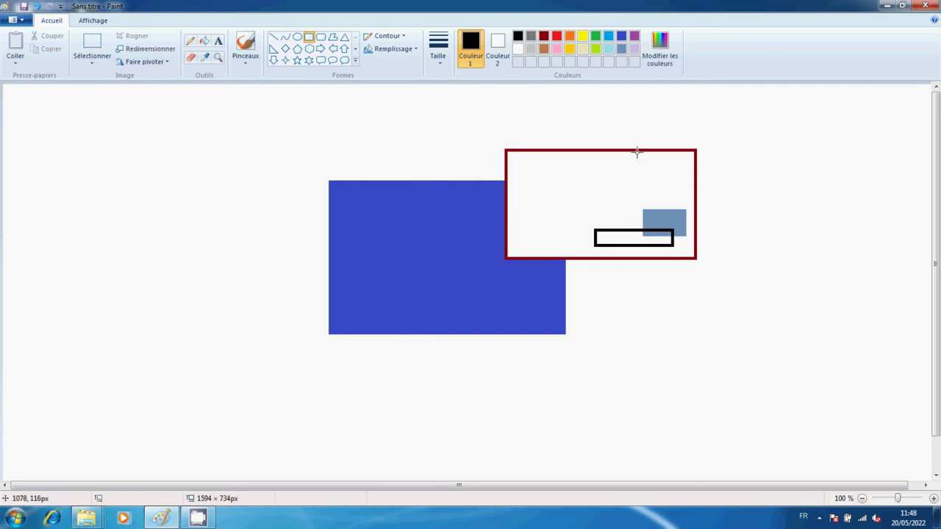
# Draw an unfilled light-blue rectangle across the blue rectangle's lower edge and an unfilled green one across its lower right side.
pyautogui.click(608, 35)
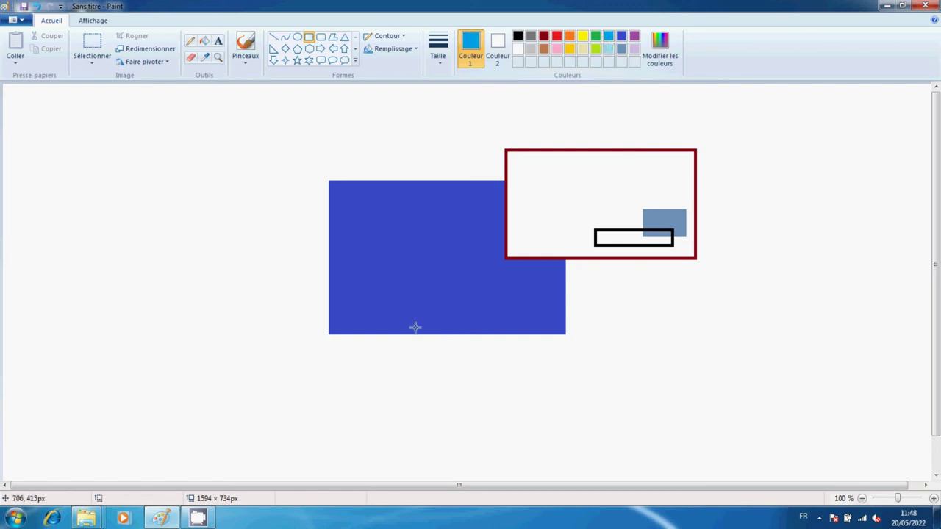
pyautogui.moveTo(392, 296); pyautogui.dragTo(478, 381)
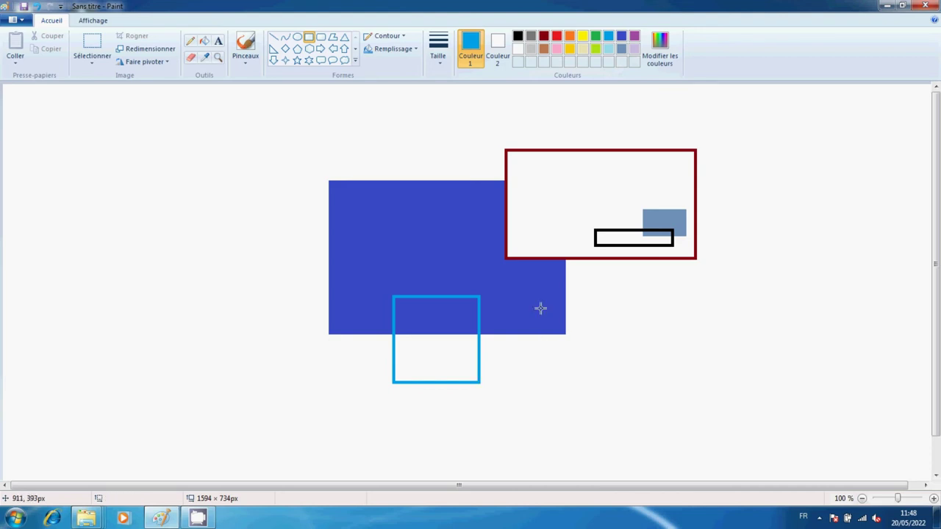
pyautogui.click(595, 36)
pyautogui.moveTo(524, 291); pyautogui.dragTo(676, 317)
pyautogui.click(737, 332)
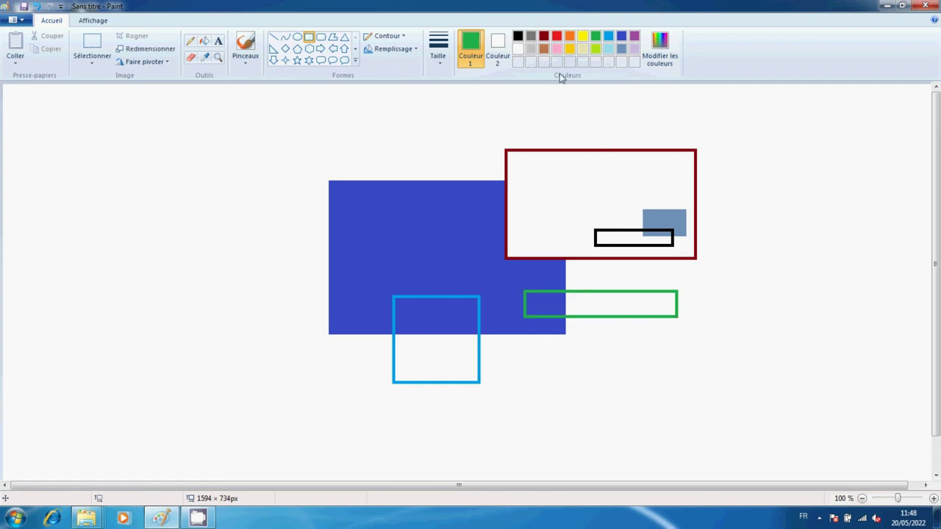
# Set colour 1 to brown and draw an unfilled rectangle about 161 × 60 px across the blue rectangle's left edge.
pyautogui.click(543, 50)
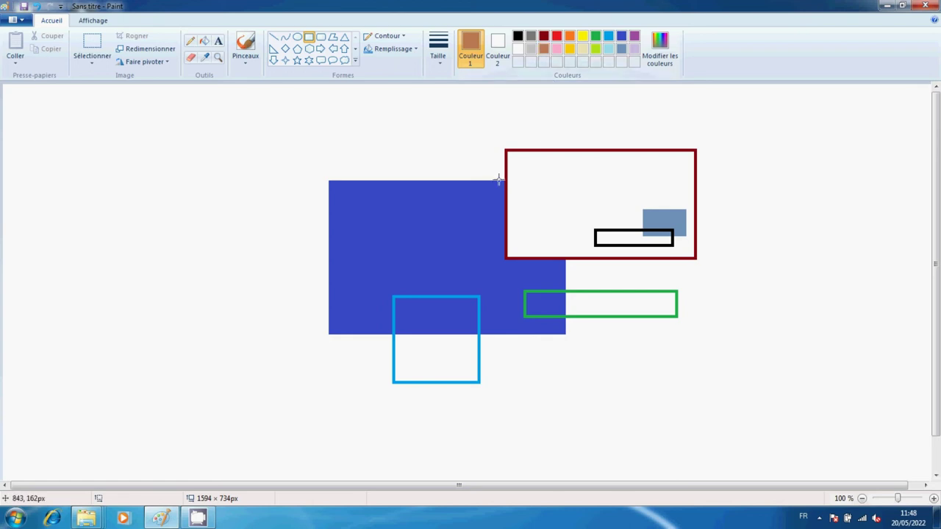
pyautogui.moveTo(275, 275); pyautogui.dragTo(371, 309)
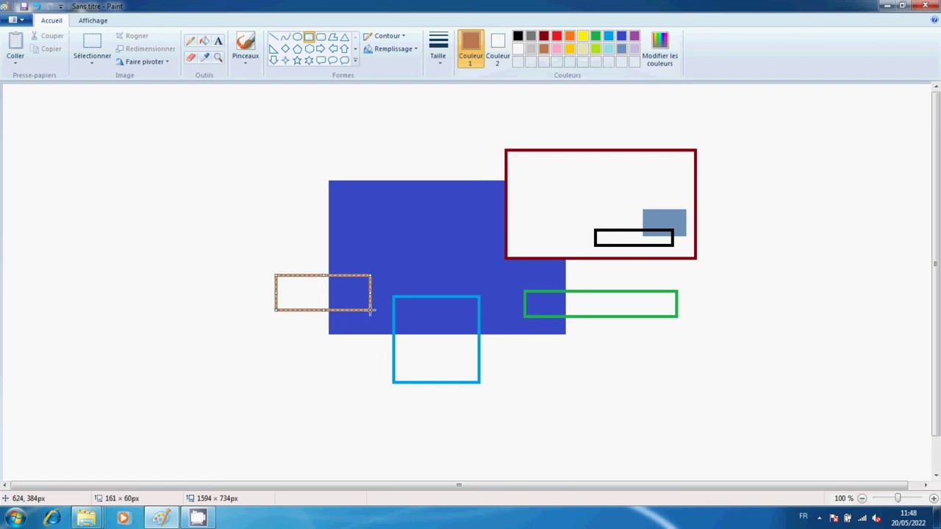
pyautogui.click(472, 422)
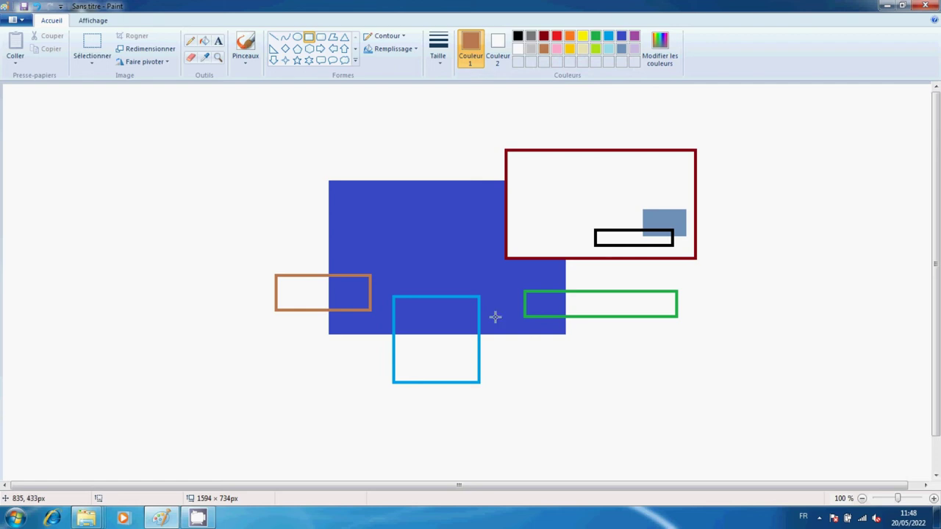
# Set both colours to orange and the fill to Couleur unie, and draw a rectangle about 173 × 55 px over the brown rectangle's lower-left part.
pyautogui.click(569, 41)
pyautogui.click(497, 49)
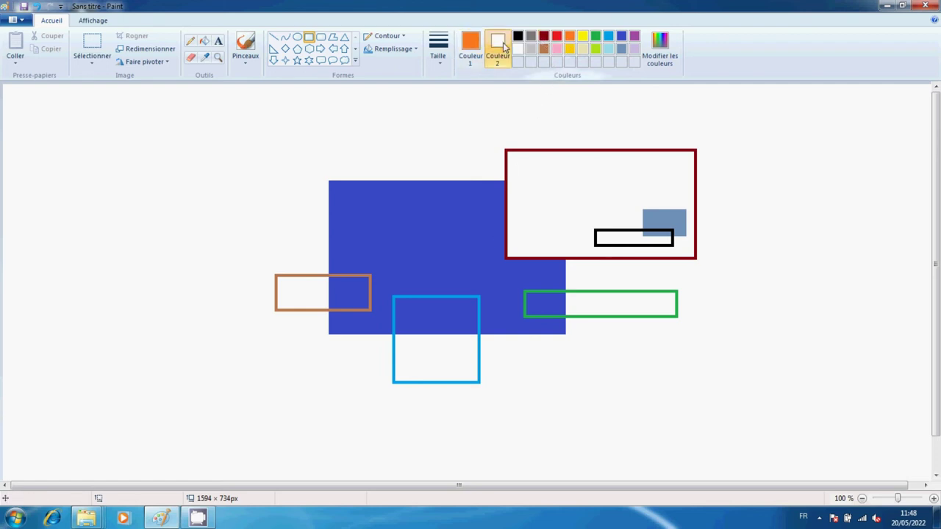
pyautogui.click(569, 41)
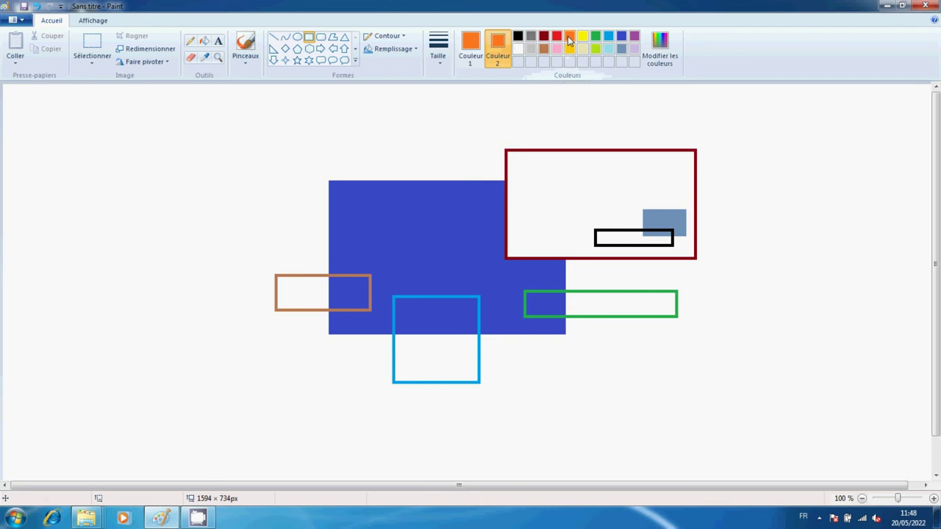
pyautogui.click(399, 50)
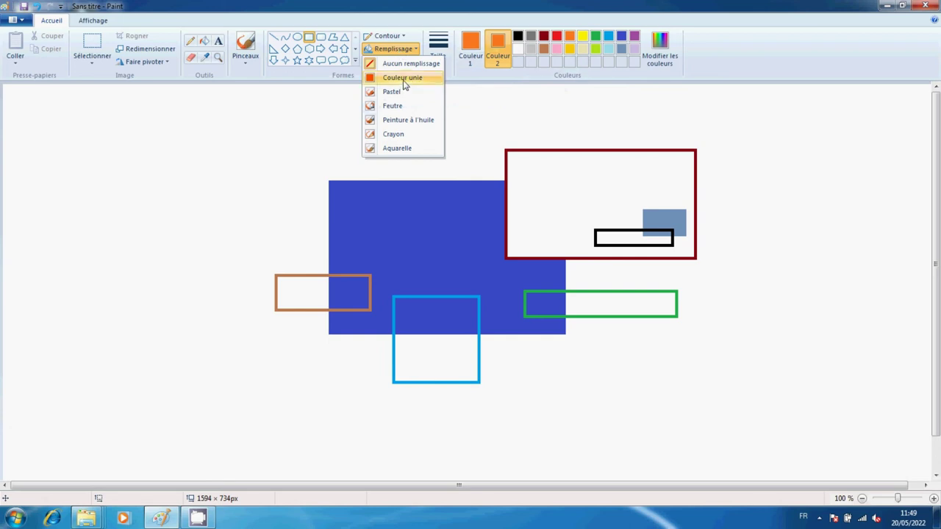
pyautogui.click(403, 82)
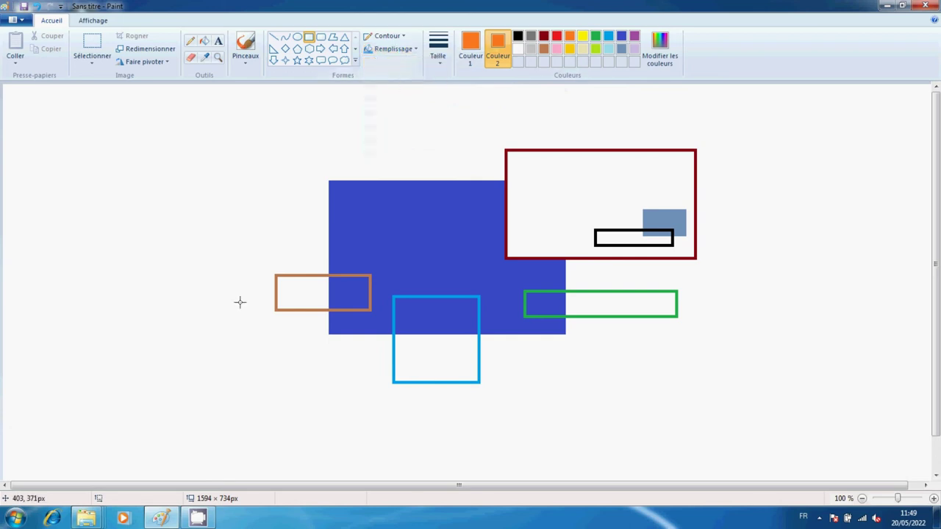
pyautogui.moveTo(240, 301); pyautogui.dragTo(340, 335)
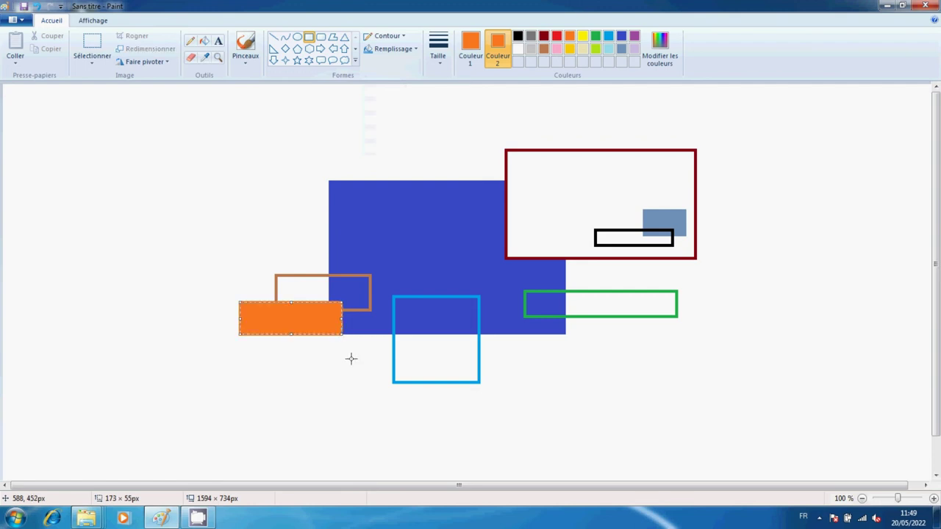
pyautogui.click(368, 392)
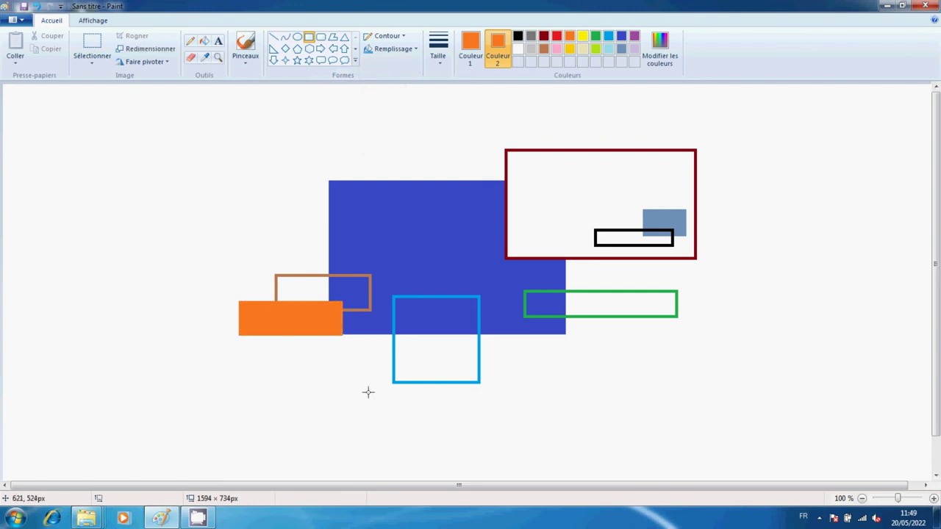
# Set both colours to light blue and draw a filled rectangle about 196 × 124 px over the dark red outline's upper-left corner.
pyautogui.click(609, 40)
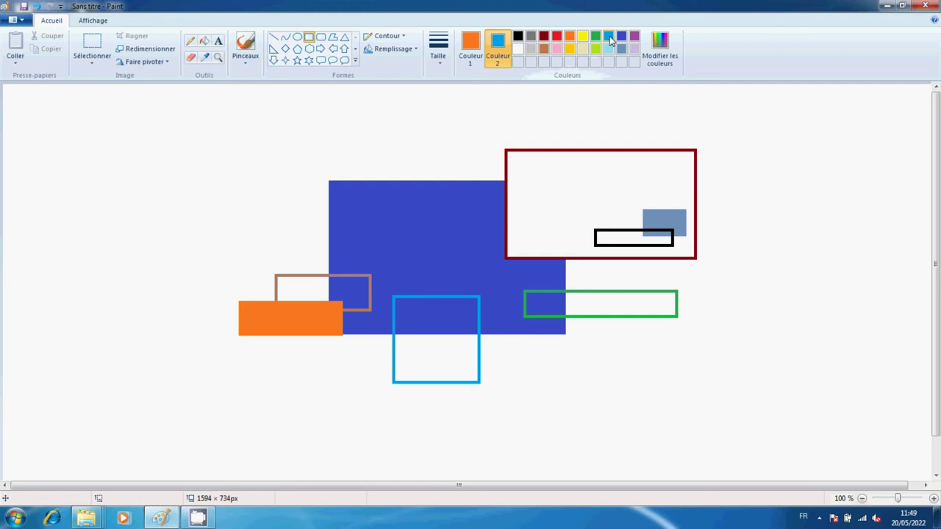
pyautogui.click(472, 46)
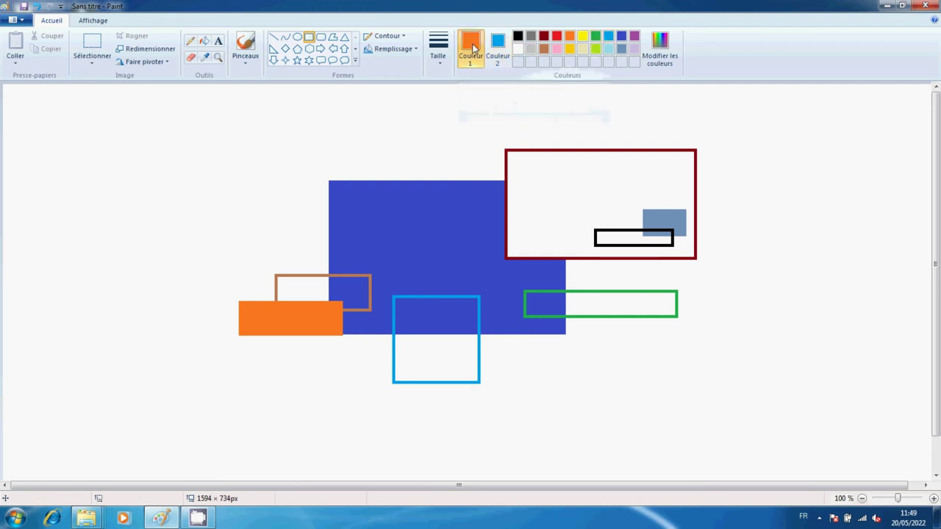
pyautogui.click(608, 37)
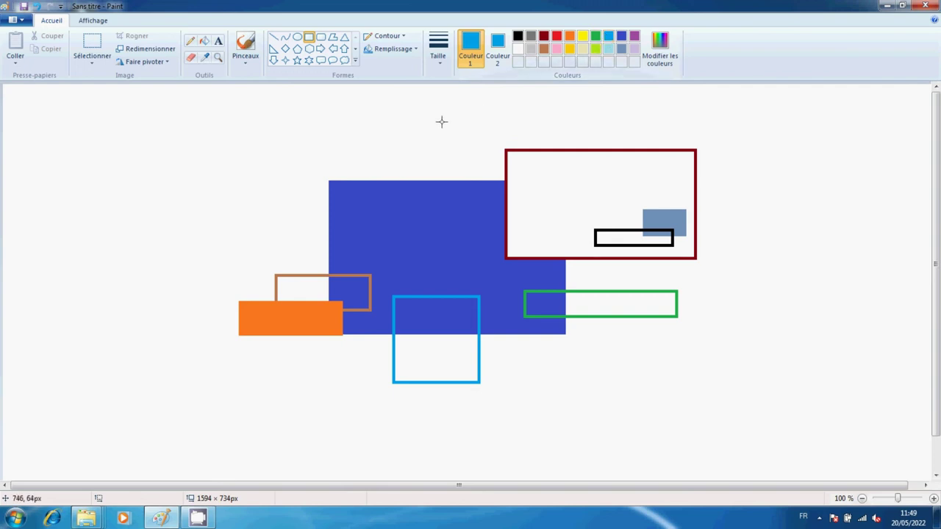
pyautogui.moveTo(441, 121); pyautogui.dragTo(557, 195)
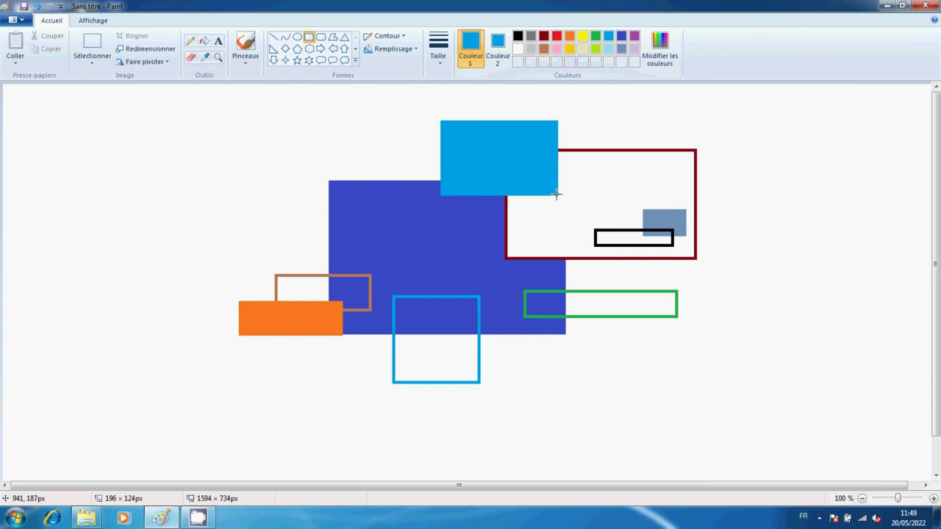
pyautogui.click(602, 154)
# Set both colours to white with Aucun remplissage, and draw a narrow upright and a 72 × 36 px horizontal rectangle inside the filled light-blue one.
pyautogui.click(518, 50)
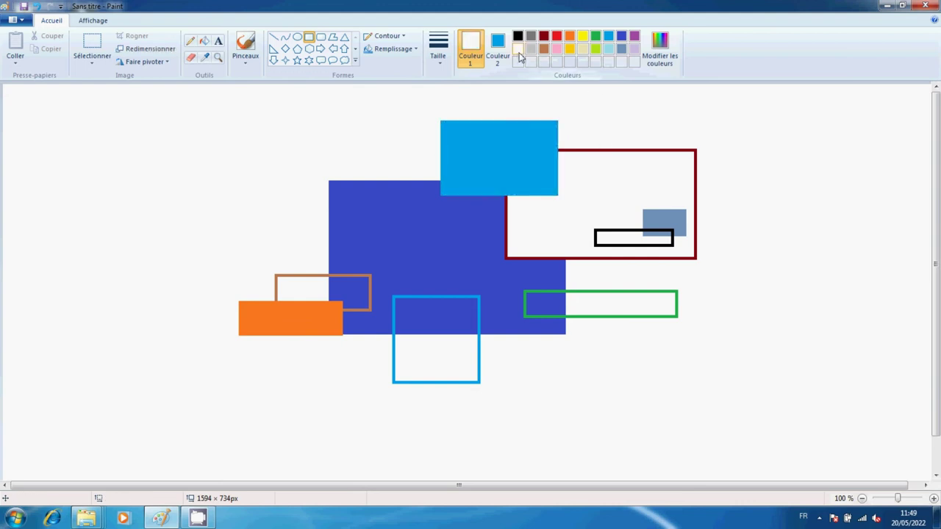
pyautogui.click(498, 47)
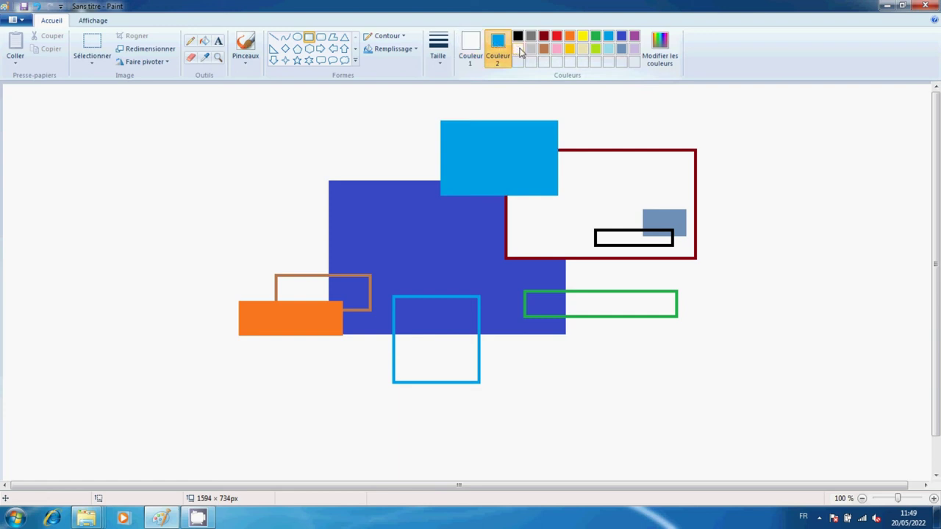
pyautogui.click(519, 50)
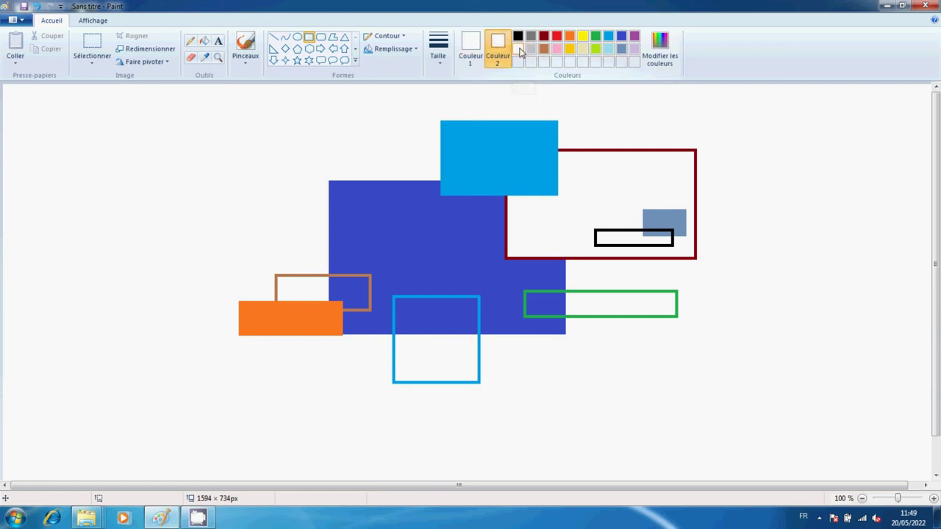
pyautogui.click(394, 50)
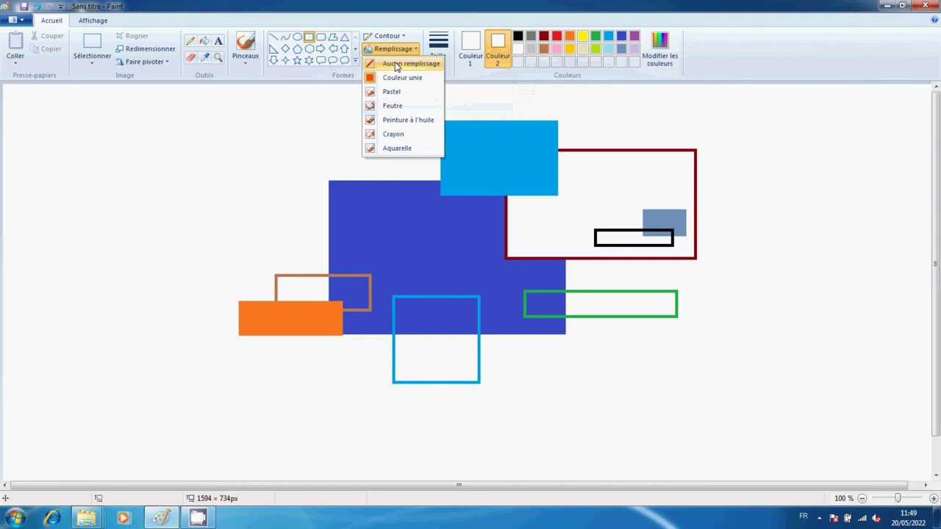
pyautogui.click(395, 64)
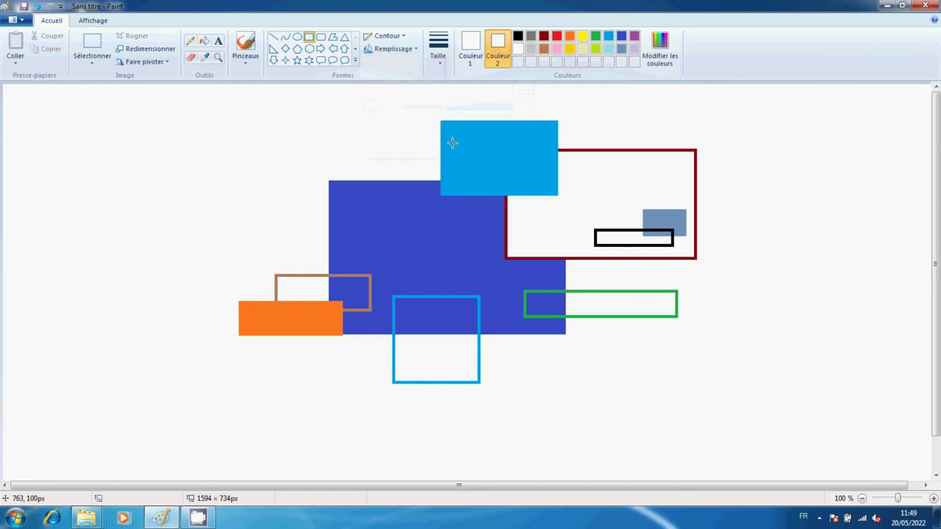
pyautogui.moveTo(452, 143); pyautogui.dragTo(472, 184)
pyautogui.click(522, 190)
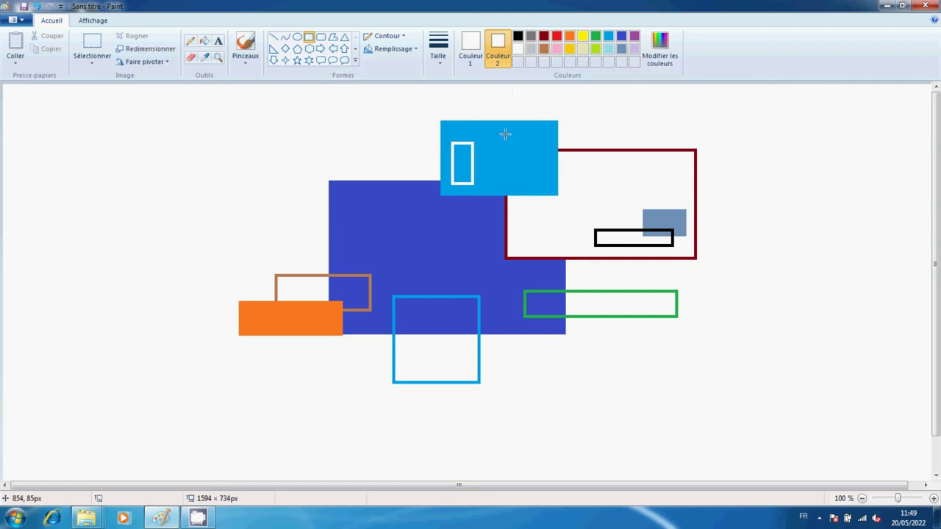
pyautogui.moveTo(504, 131); pyautogui.dragTo(547, 152)
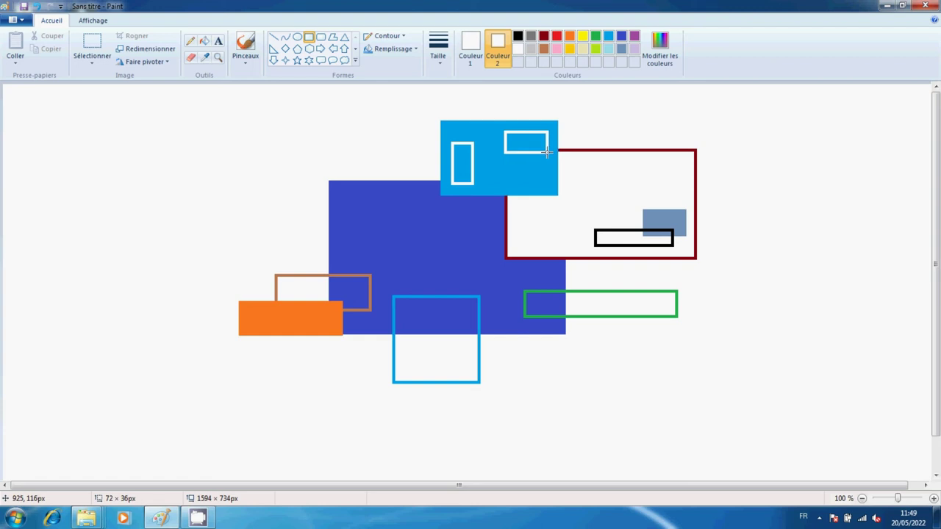
pyautogui.click(586, 196)
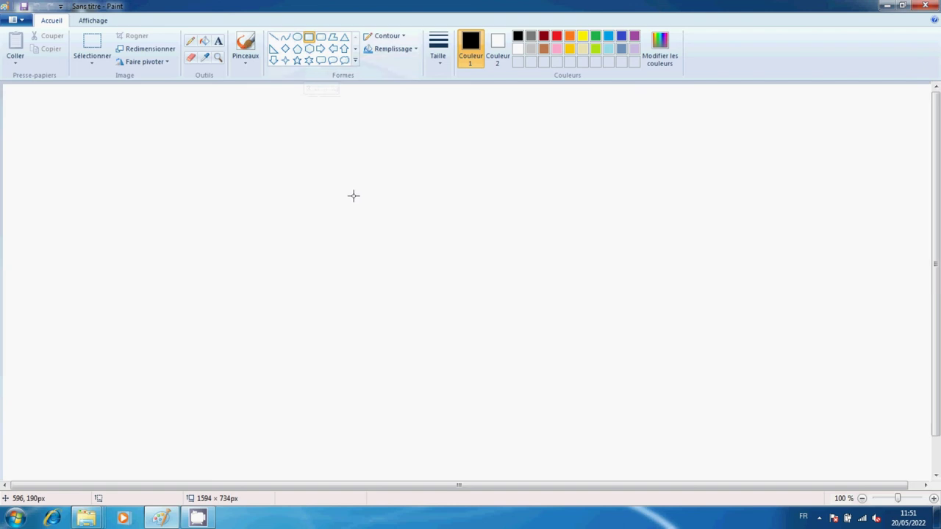
# Draw a black outlined rectangle about 291 × 380 px on the blank canvas, with another about 244 × 176 px inside its upper half.
pyautogui.moveTo(350, 185); pyautogui.dragTo(521, 408)
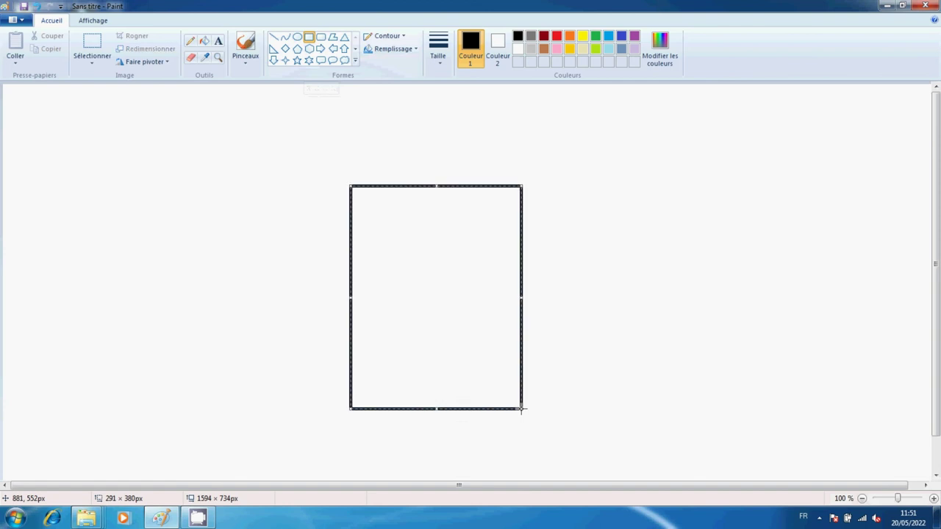
pyautogui.click(612, 330)
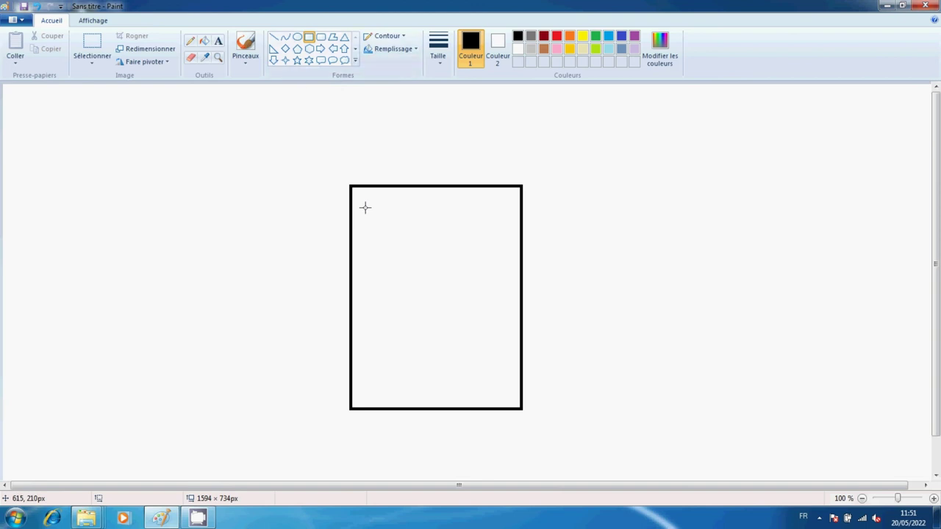
pyautogui.moveTo(364, 207)
pyautogui.mouseDown()
pyautogui.moveTo(366, 223)
pyautogui.moveTo(408, 271)
pyautogui.moveTo(504, 296)
pyautogui.moveTo(508, 309)
pyautogui.mouseUp()
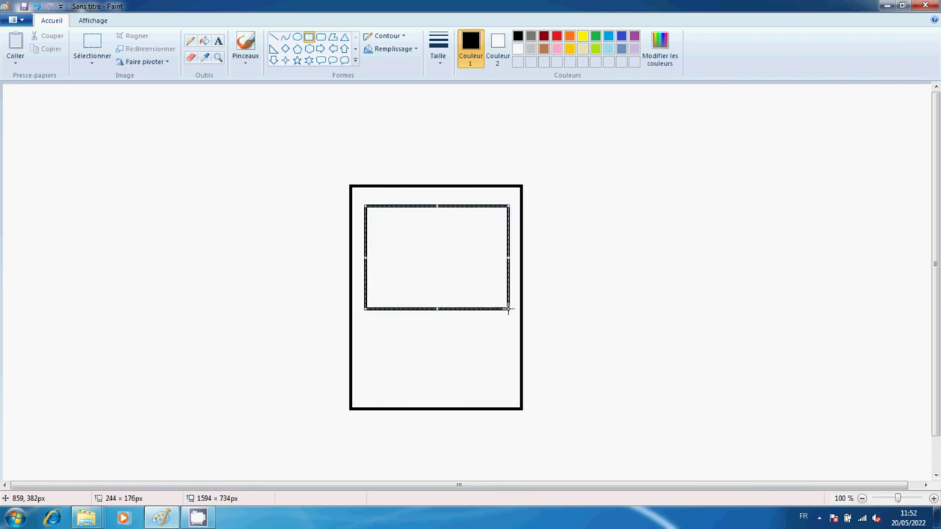
pyautogui.click(594, 313)
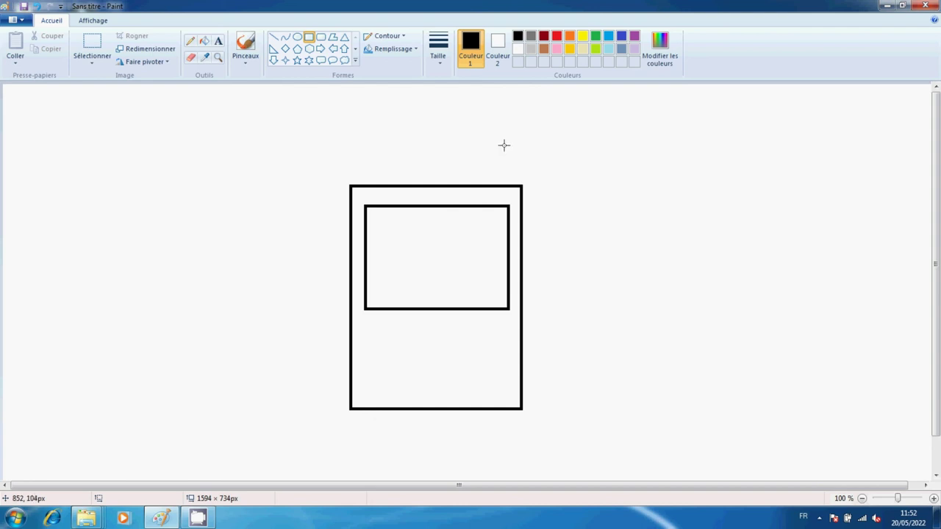
# Draw a narrow upright rectangle standing on the large rectangle's upper-right corner, flush with its right edge.
pyautogui.moveTo(504, 144)
pyautogui.mouseDown()
pyautogui.moveTo(512, 185)
pyautogui.moveTo(521, 185)
pyautogui.mouseUp()
pyautogui.click(563, 197)
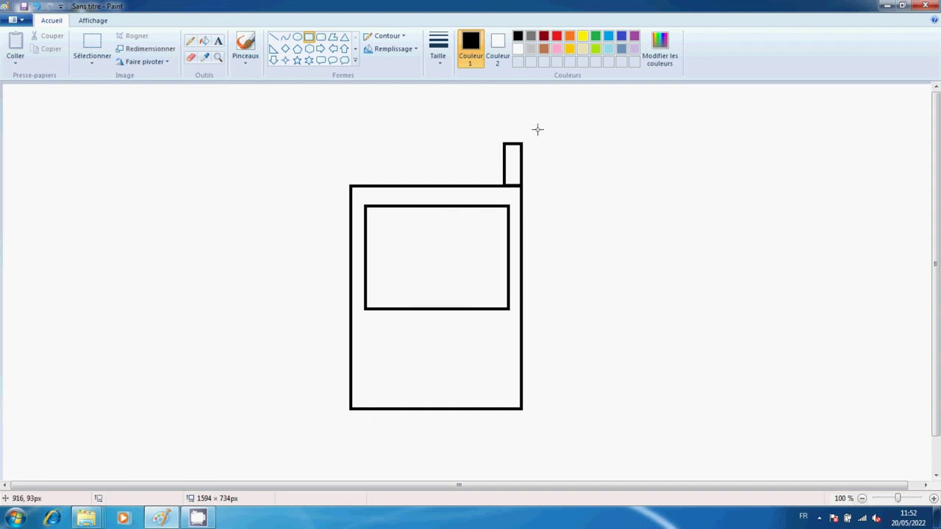
# Set Couleur 2 to black with Couleur unie fill, and draw two small solid black rectangles beneath the screen rectangle's lower-left and lower-right corners.
pyautogui.click(497, 45)
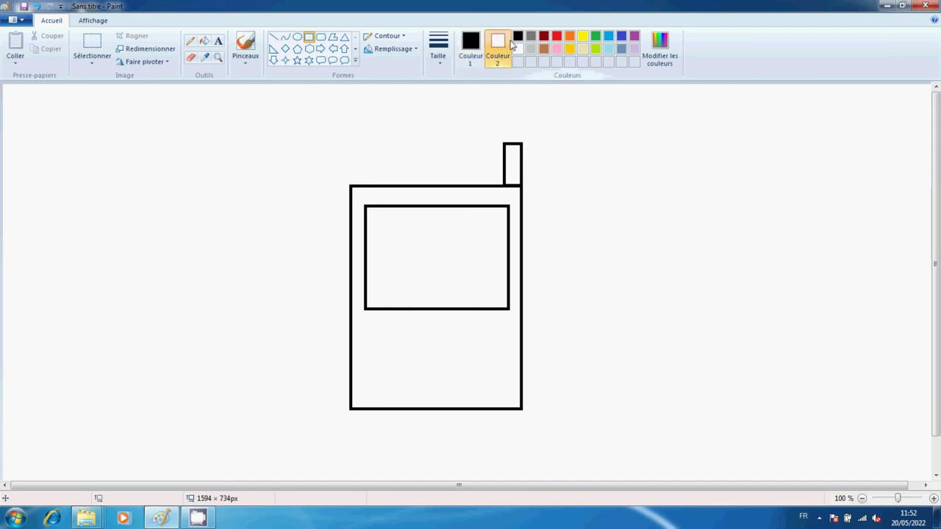
pyautogui.click(517, 37)
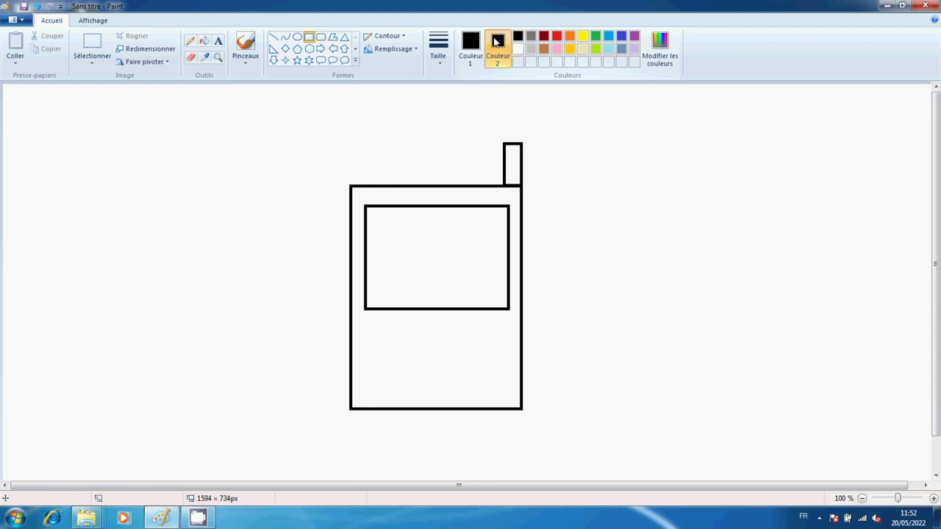
pyautogui.click(394, 49)
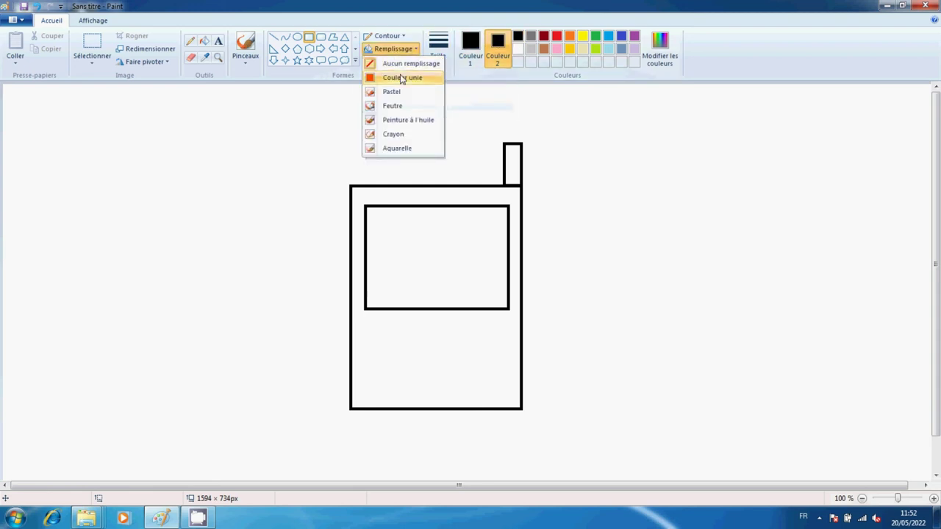
pyautogui.click(402, 78)
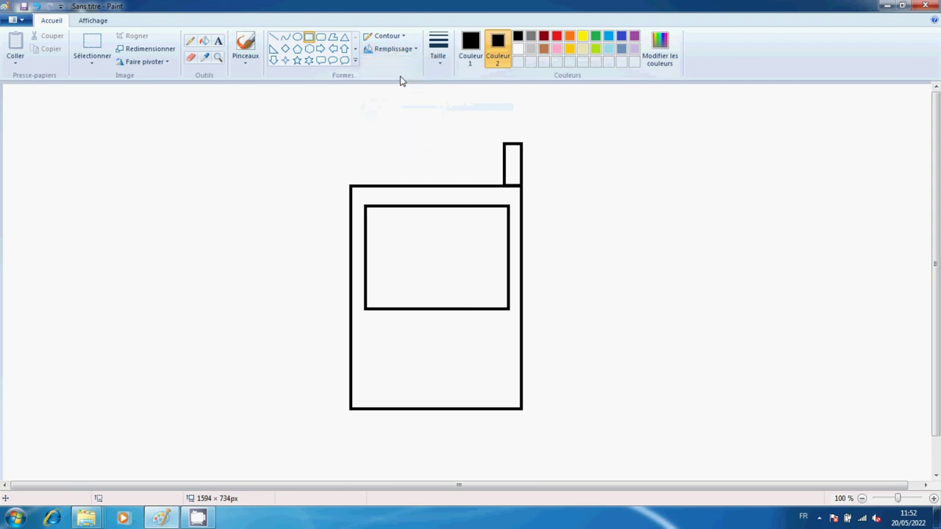
pyautogui.moveTo(363, 318); pyautogui.dragTo(404, 332)
pyautogui.click(461, 337)
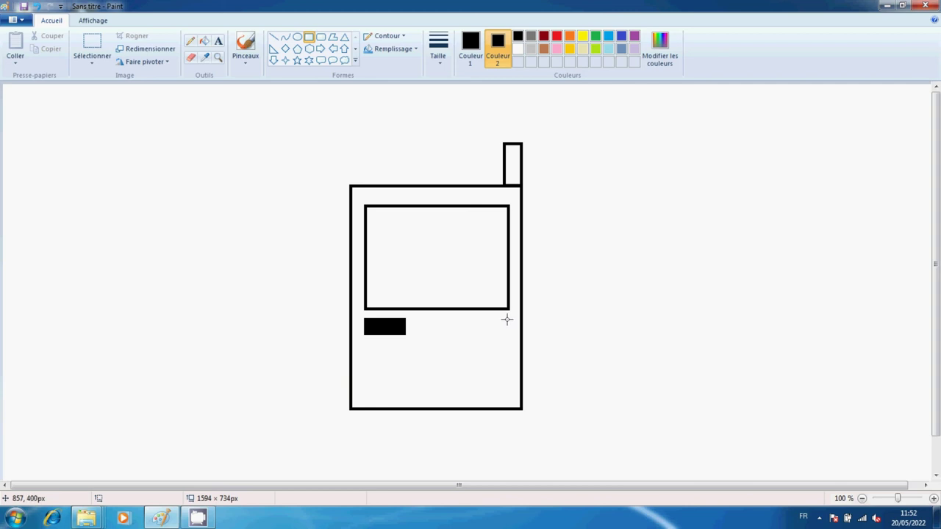
pyautogui.moveTo(507, 319); pyautogui.dragTo(468, 335)
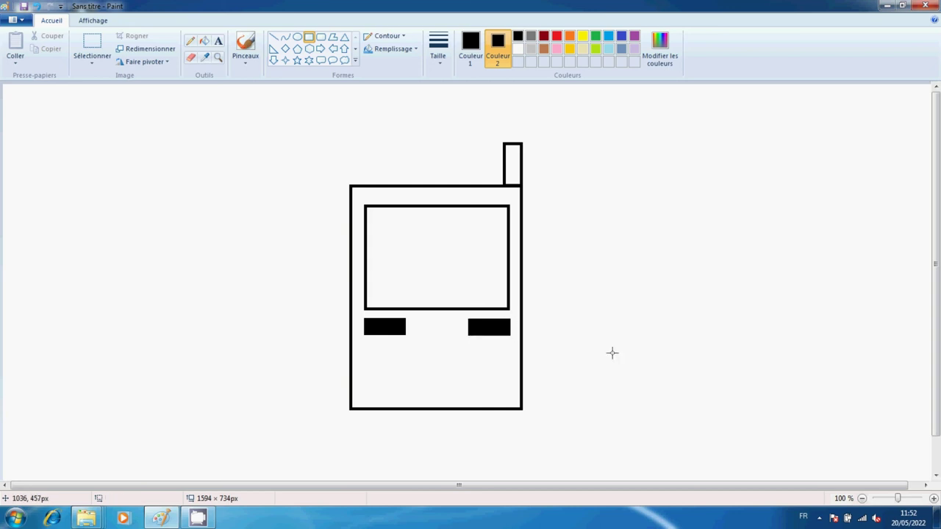
# Set both colours to lavender and draw a thin filled horizontal rectangle centred just below the two black buttons.
pyautogui.click(633, 50)
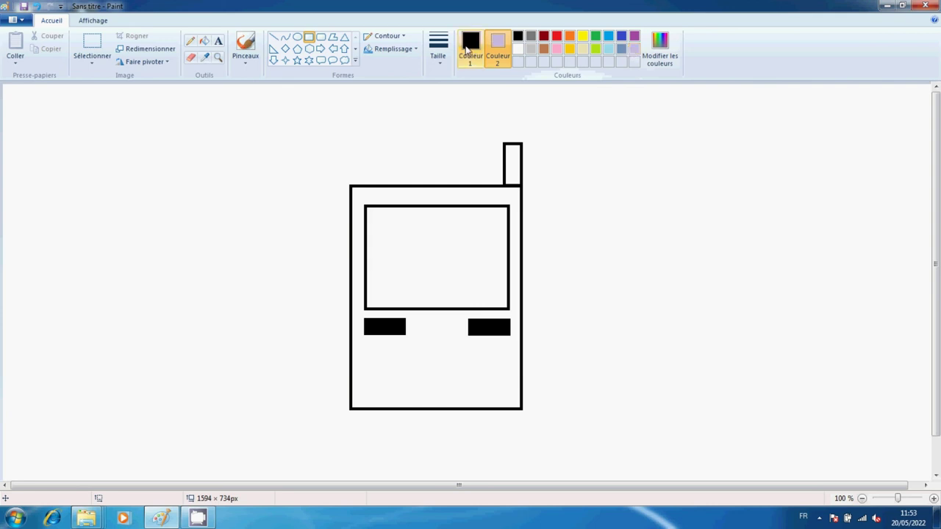
pyautogui.click(471, 47)
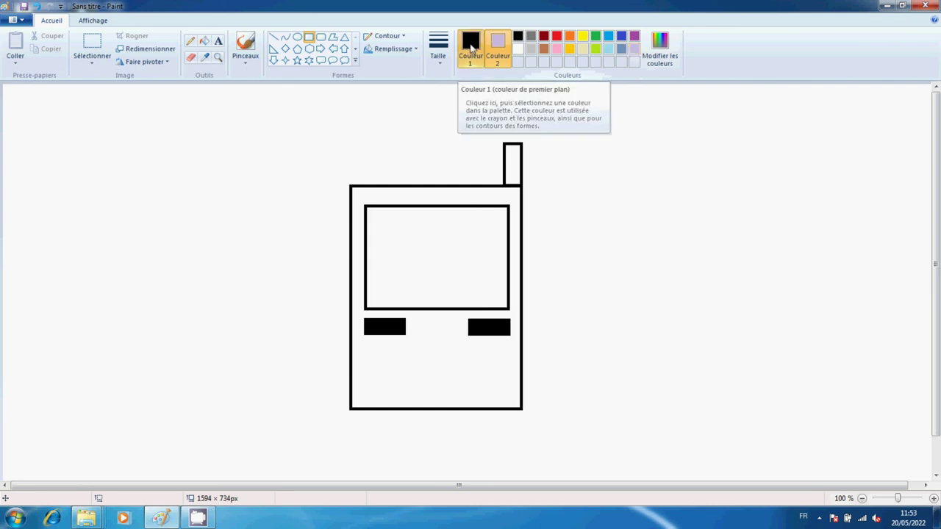
pyautogui.click(633, 50)
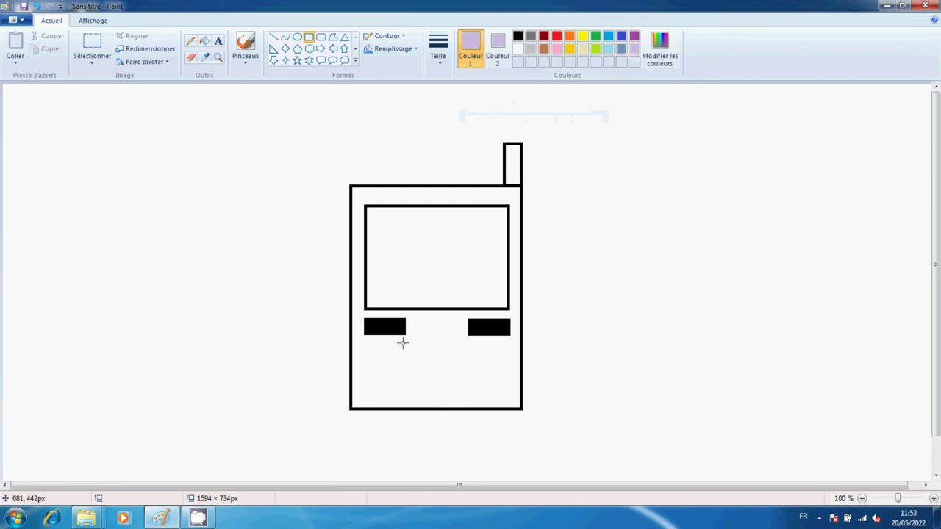
pyautogui.moveTo(402, 343); pyautogui.dragTo(470, 352)
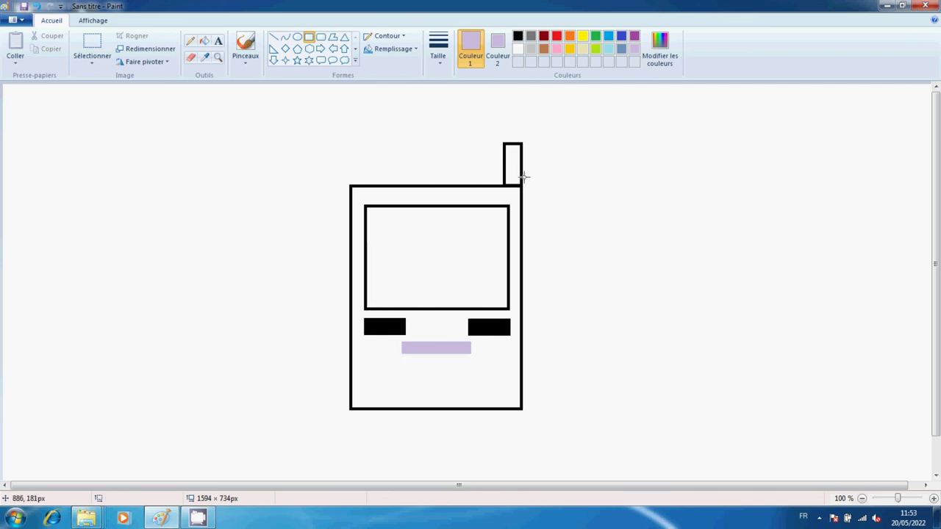
# Set Couleur 1 to black and Couleur 2 to white, and draw a wide keypad rectangle below the lavender bar.
pyautogui.click(518, 37)
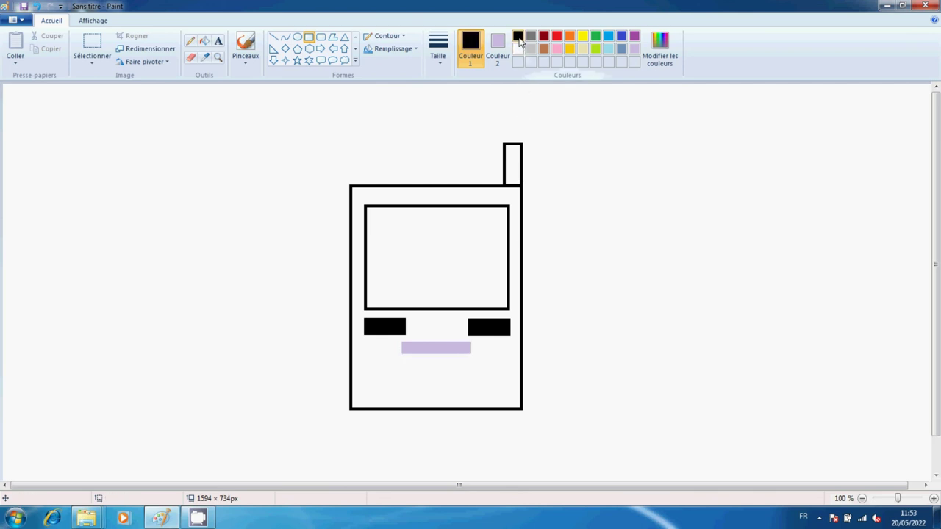
pyautogui.click(506, 49)
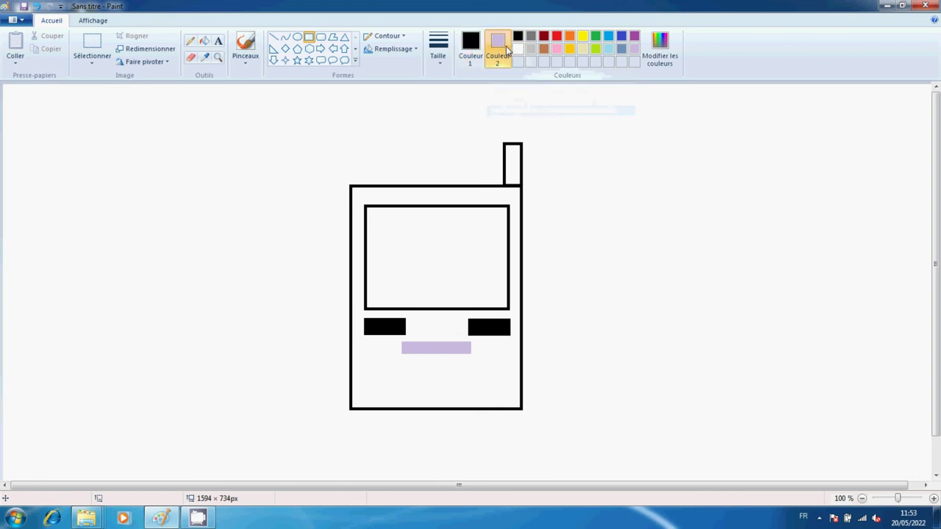
pyautogui.click(518, 50)
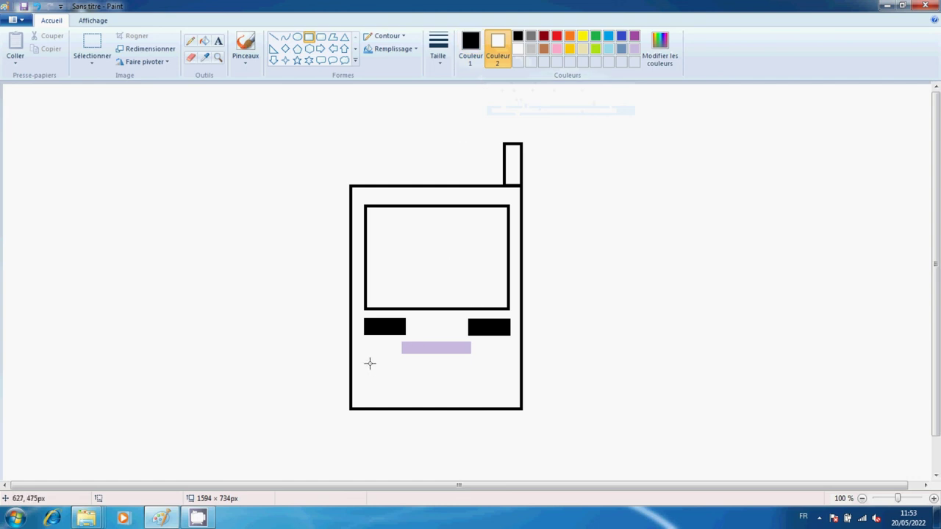
pyautogui.moveTo(365, 360); pyautogui.dragTo(511, 395)
pyautogui.click(572, 386)
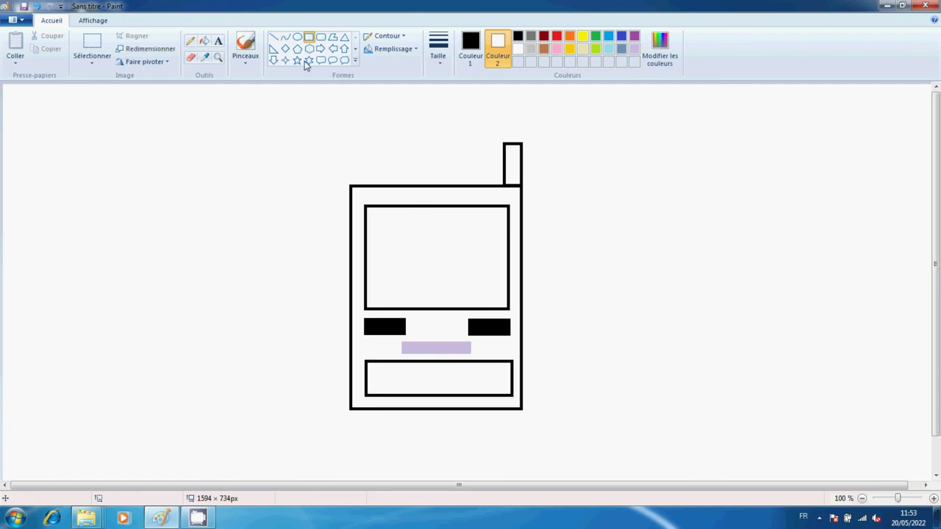
# Divide the keypad rectangle into seven columns with six evenly spaced vertical black lines using the Line tool.
pyautogui.click(271, 40)
pyautogui.moveTo(387, 360)
pyautogui.mouseDown()
pyautogui.moveTo(387, 395)
pyautogui.moveTo(415, 391)
pyautogui.moveTo(431, 369)
pyautogui.moveTo(432, 394)
pyautogui.mouseUp()
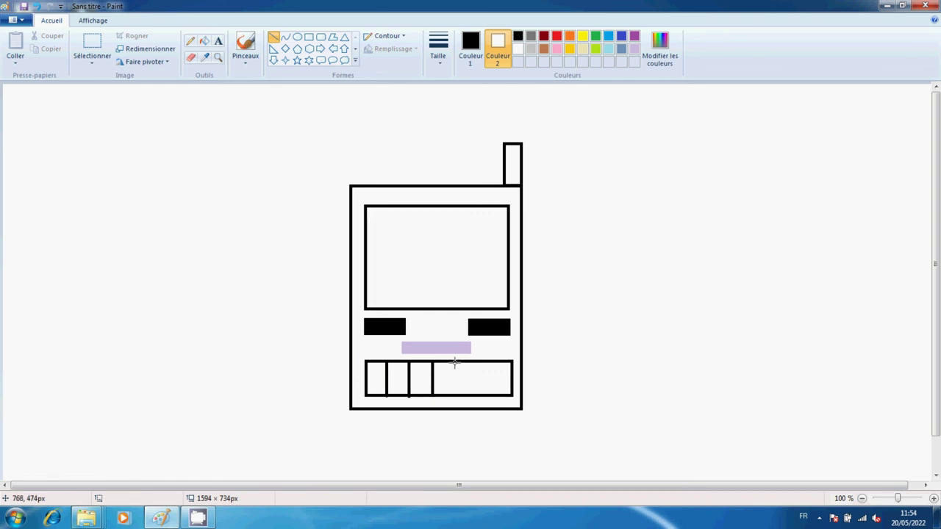
pyautogui.moveTo(454, 362); pyautogui.dragTo(456, 393)
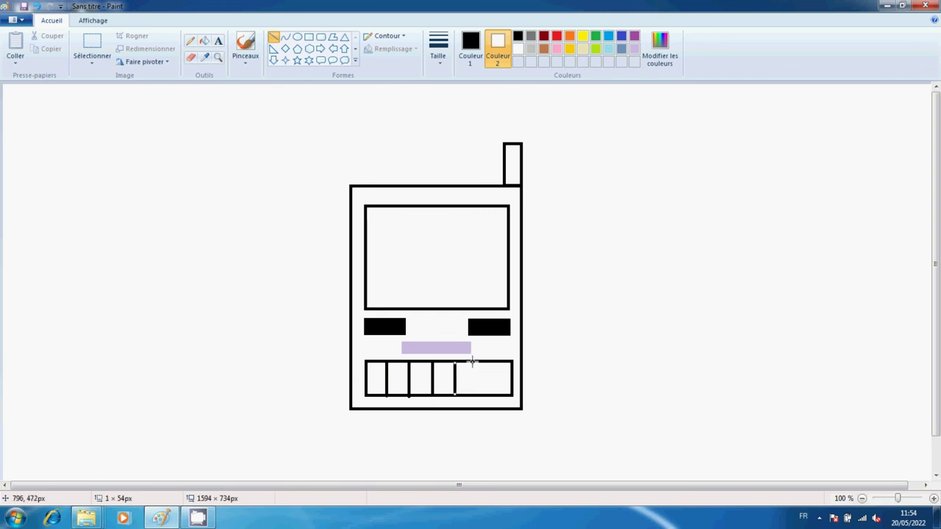
pyautogui.moveTo(476, 361); pyautogui.dragTo(477, 394)
pyautogui.moveTo(495, 362); pyautogui.dragTo(495, 395)
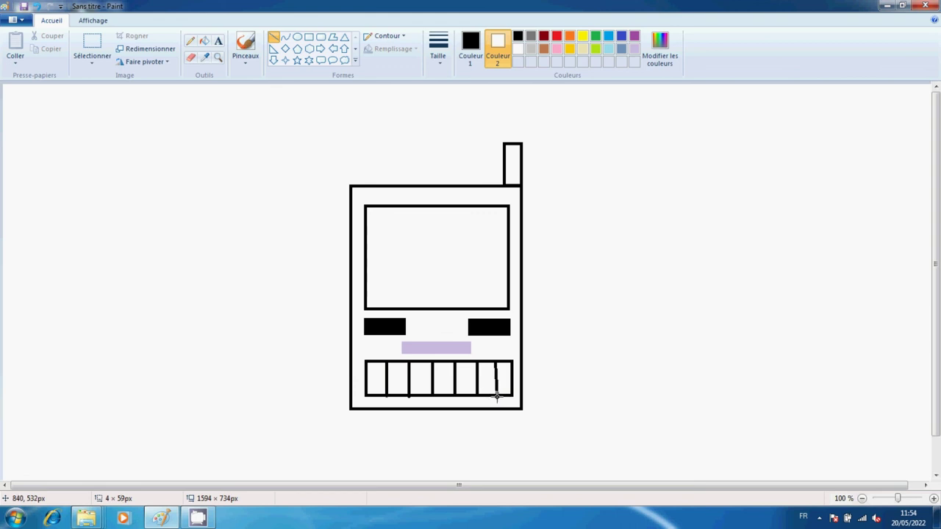
# Draw three horizontal lines about 250 px long across the keypad rectangle to split it into four rows.
pyautogui.moveTo(367, 367)
pyautogui.mouseDown()
pyautogui.moveTo(479, 377)
pyautogui.moveTo(512, 369)
pyautogui.mouseUp()
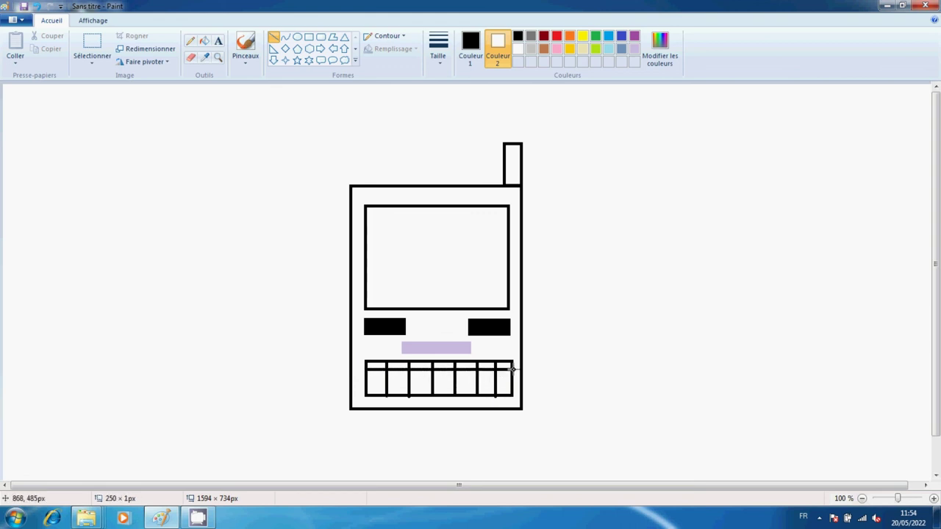
pyautogui.moveTo(367, 378); pyautogui.dragTo(514, 380)
pyautogui.moveTo(366, 388); pyautogui.dragTo(512, 389)
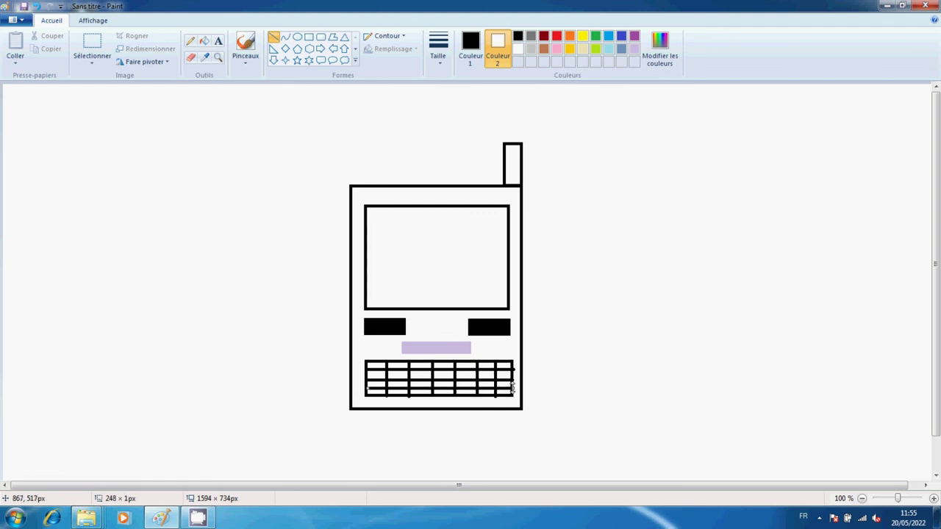
# Add the text "Computer Shiksha" in the upper-left area of the phone's screen rectangle.
pyautogui.click(218, 42)
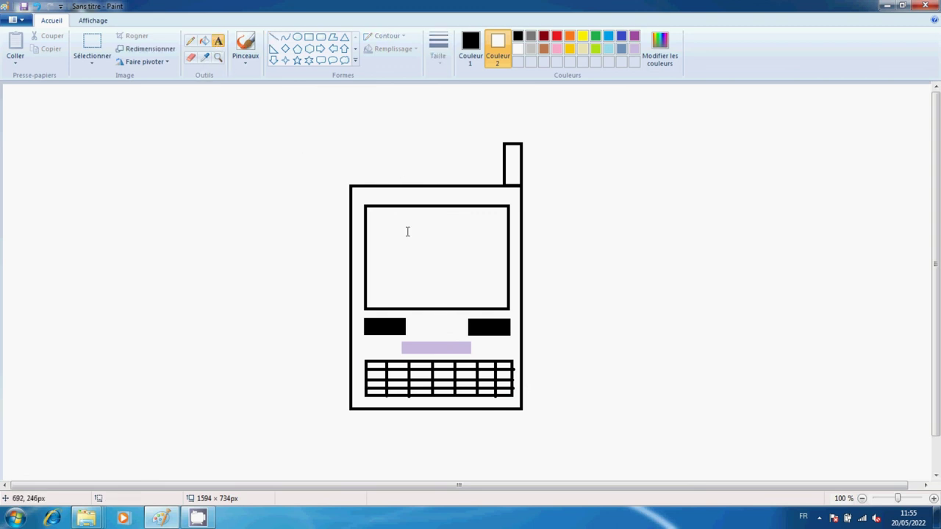
pyautogui.click(374, 223)
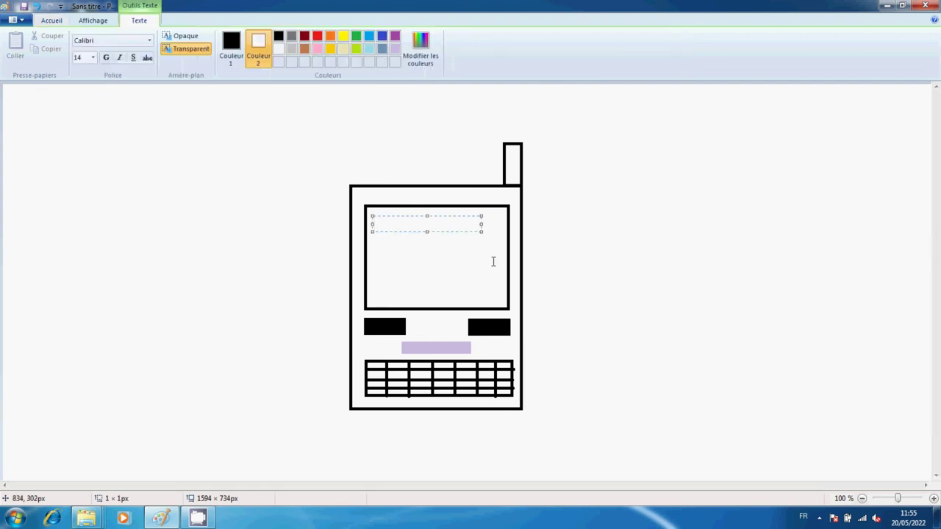
pyautogui.write('Computer ')
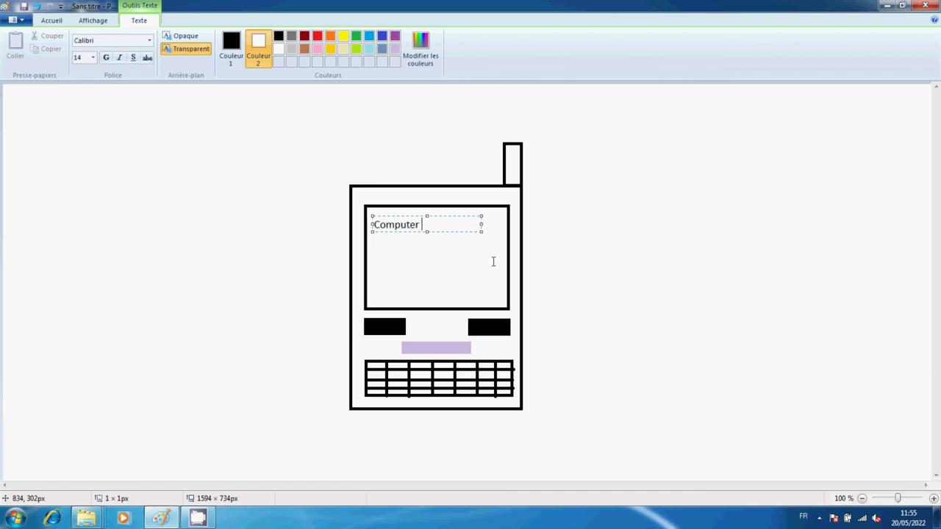
pyautogui.write('Shiksha')
pyautogui.press('BackSpace')
pyautogui.write('a')
pyautogui.click(577, 249)
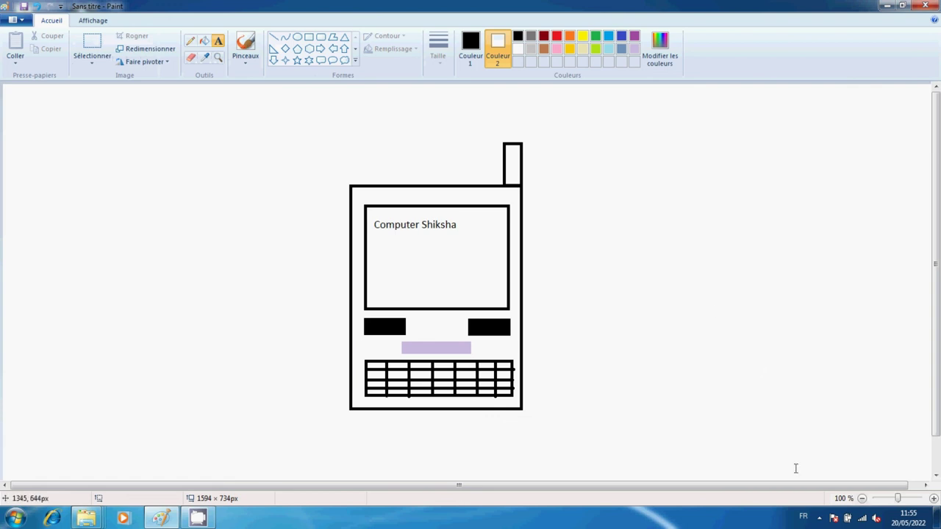
pyautogui.click(818, 519)
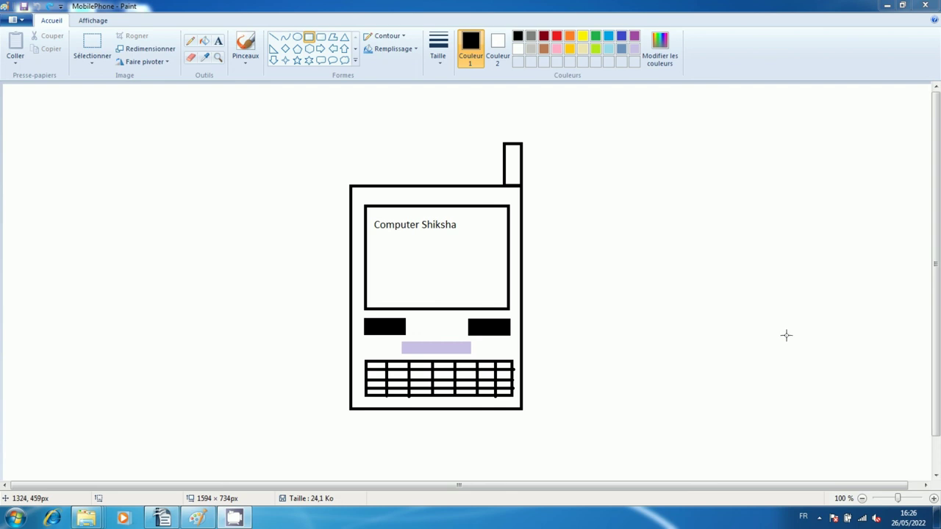
# Close the MobilePhone drawing without saving the changes.
pyautogui.click(924, 7)
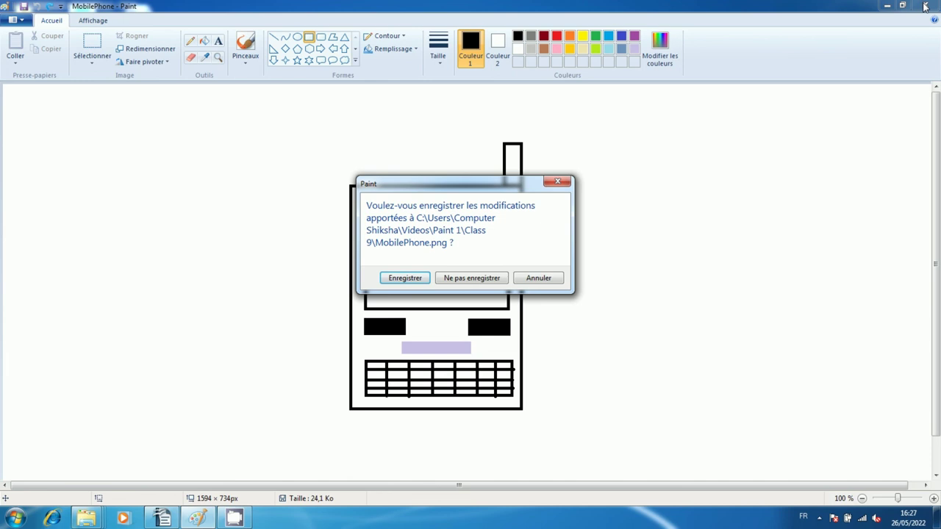
pyautogui.click(469, 277)
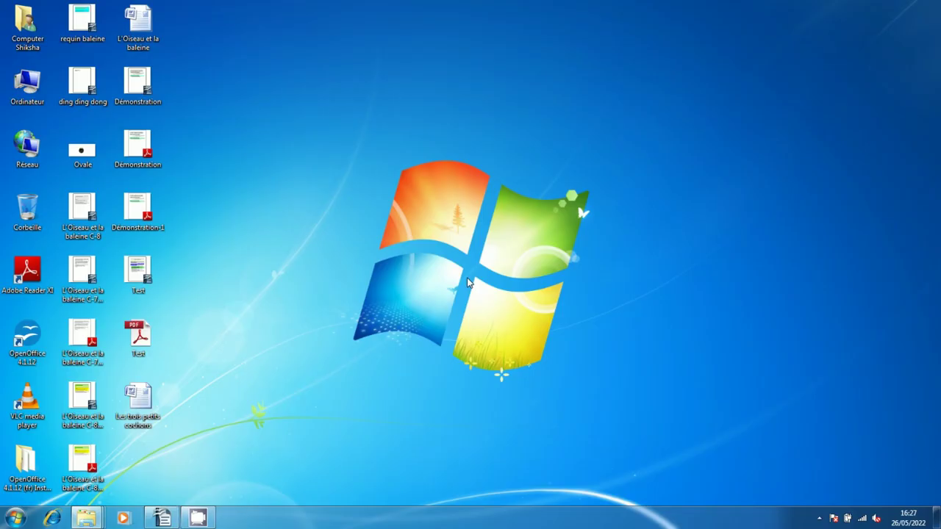